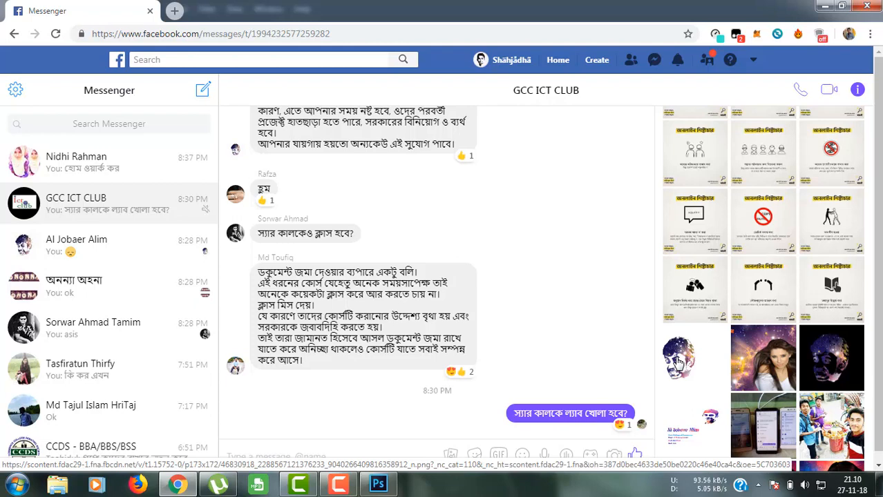
Step: View the shared galaxy-face image at full size twice, closing it each time
{"action": "left_click", "coordinate": [677, 362]}
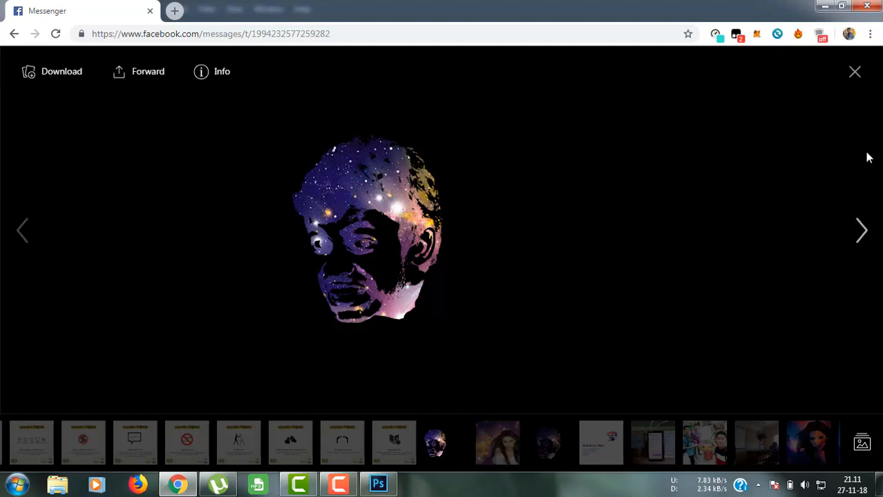
{"action": "left_click", "coordinate": [863, 70]}
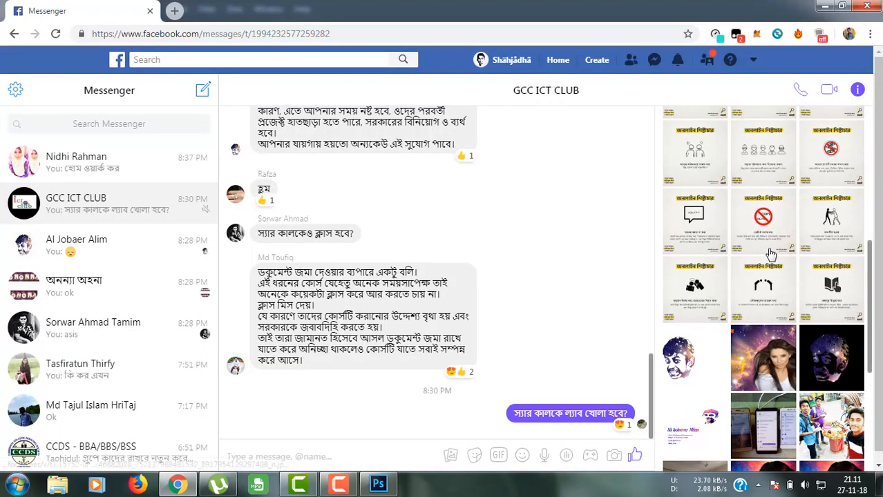
{"action": "left_click", "coordinate": [677, 366]}
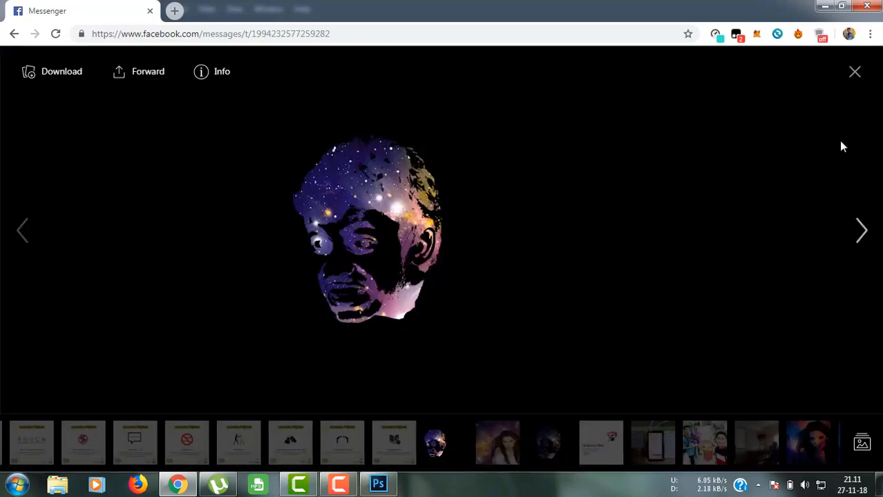
{"action": "left_click", "coordinate": [855, 73]}
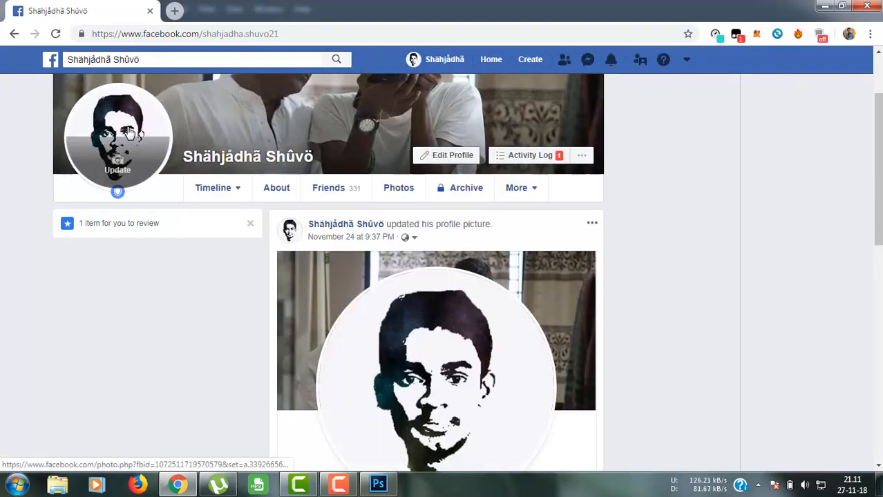
Step: Download the first profile picture from the Photos tab as a jpg and drag it to Photoshop
{"action": "left_click", "coordinate": [399, 185]}
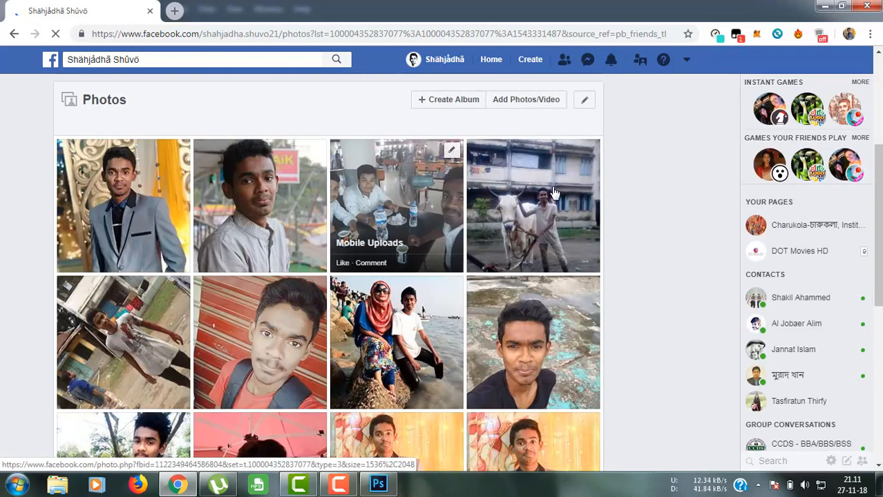
{"action": "left_click", "coordinate": [128, 213]}
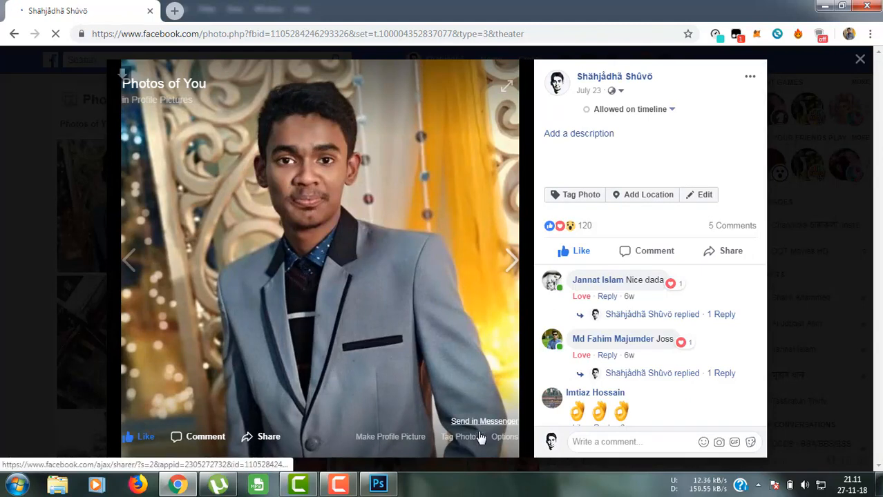
{"action": "left_click", "coordinate": [499, 437]}
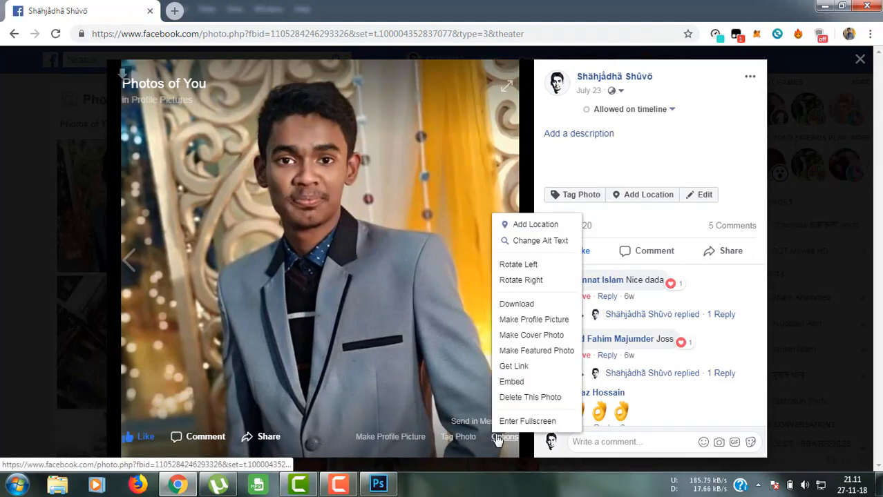
{"action": "left_click", "coordinate": [508, 304]}
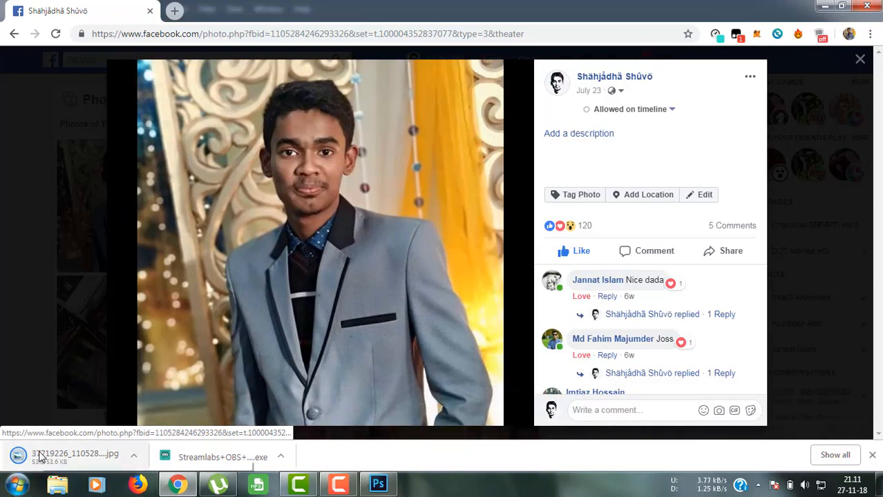
{"action": "left_click", "coordinate": [62, 457]}
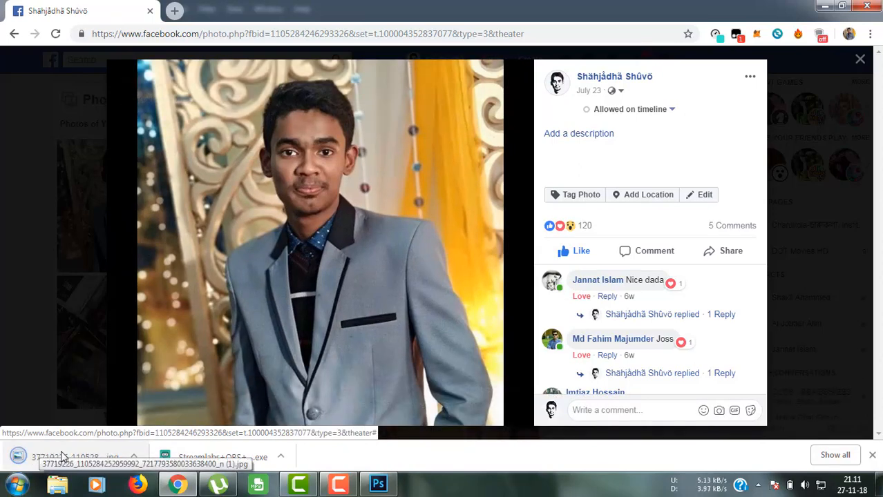
{"action": "left_click_drag", "start_coordinate": [62, 457], "coordinate": [342, 242]}
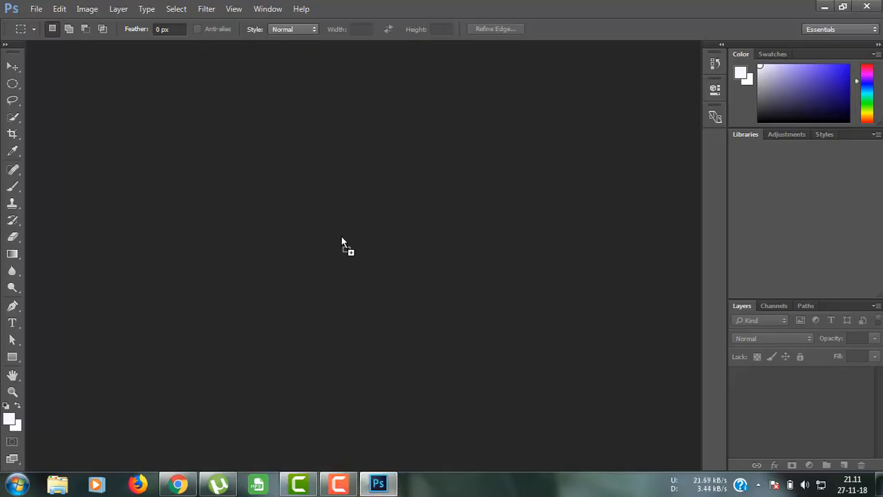
Step: Open the portrait jpg as a new document, pick Quick Selection, and zoom to inspect the face
{"action": "left_click_drag", "start_coordinate": [342, 242], "coordinate": [342, 241]}
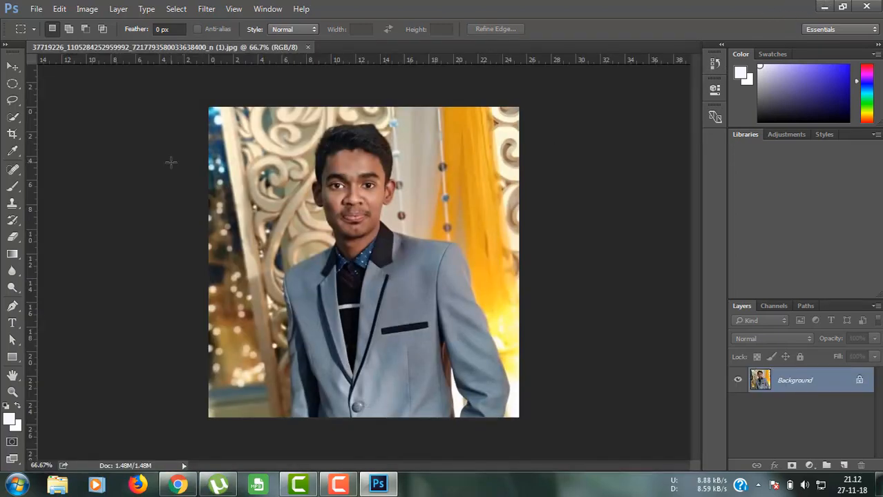
{"action": "left_click", "coordinate": [12, 117]}
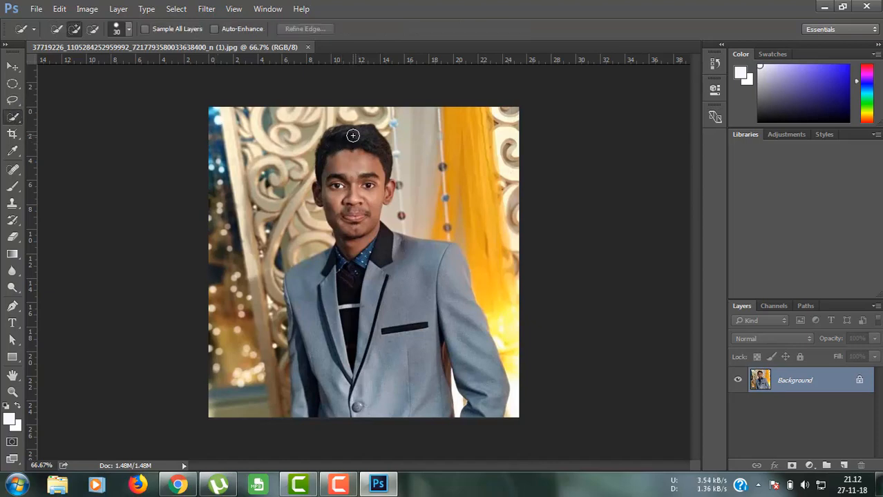
{"action": "key", "text": "ctrl+plus"}
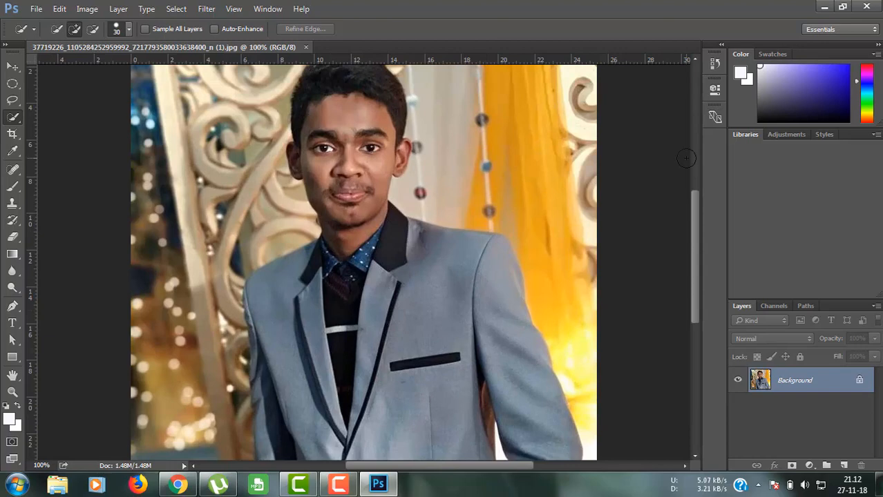
{"action": "left_click_drag", "start_coordinate": [694, 216], "coordinate": [690, 197]}
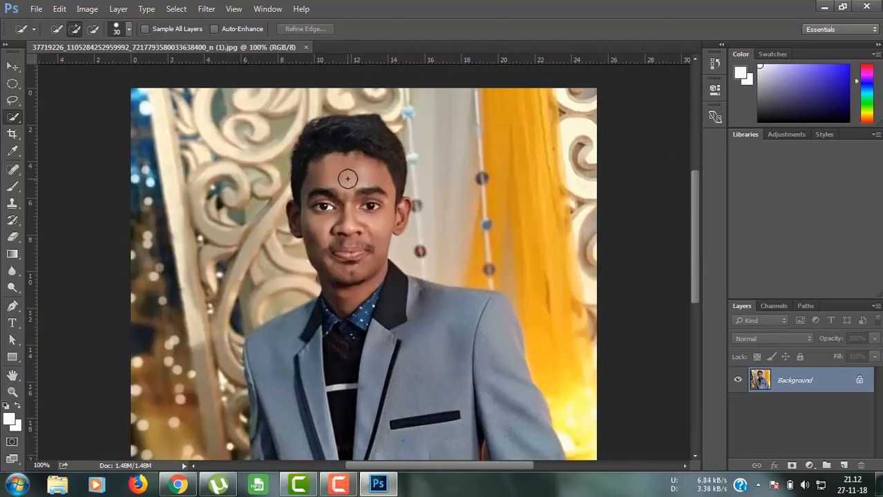
{"action": "key", "text": "ctrl+plus"}
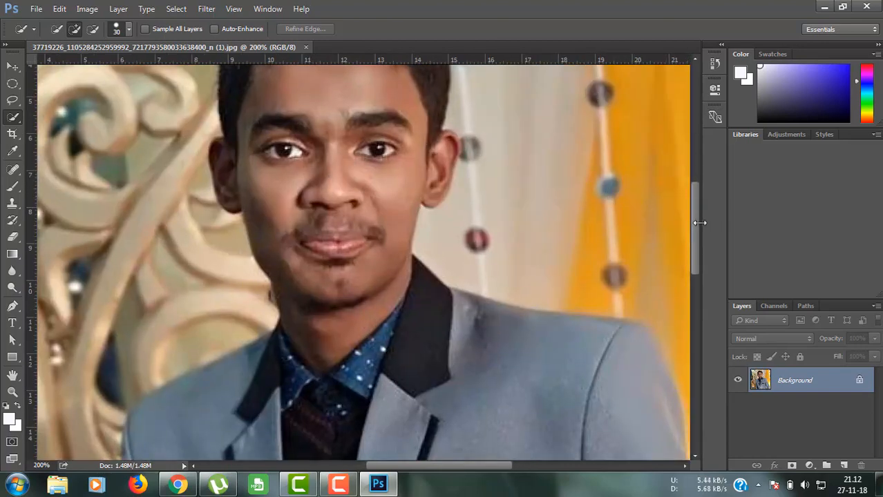
{"action": "left_click_drag", "start_coordinate": [697, 222], "coordinate": [695, 202]}
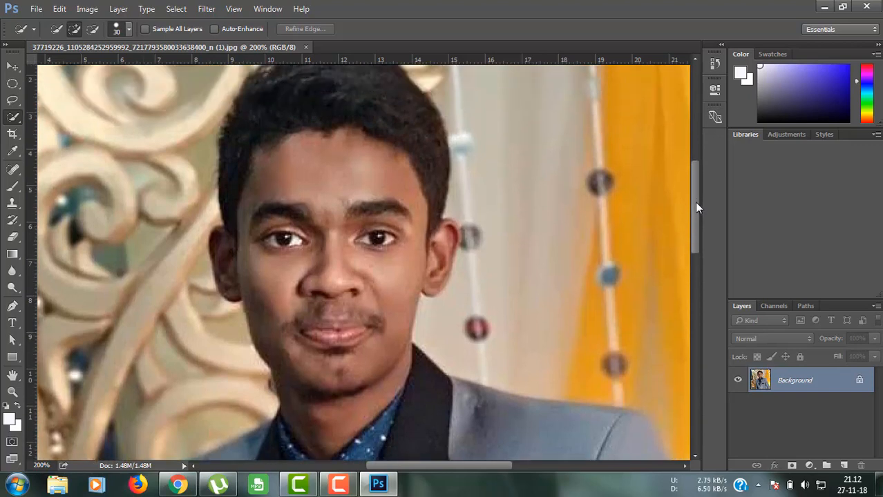
{"action": "key", "text": "ctrl+minus"}
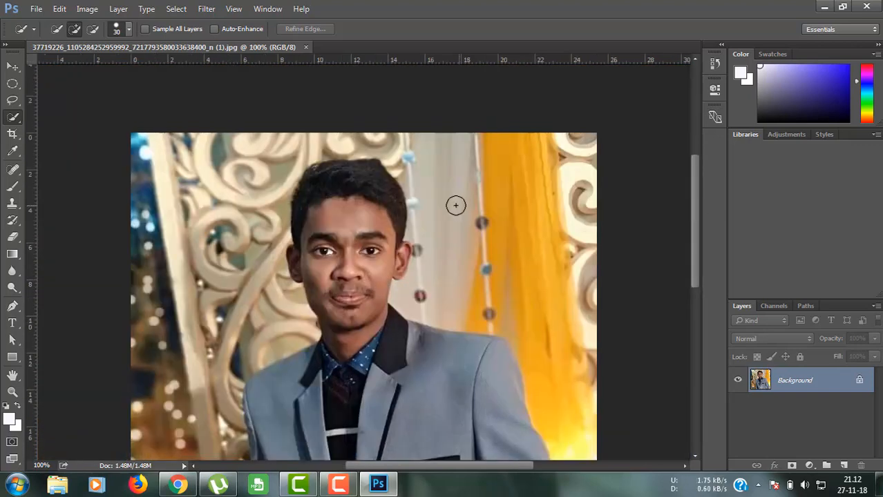
Step: Quick-select the head from the hair down to the chin, then zoom in on the edges
{"action": "left_click_drag", "start_coordinate": [349, 177], "coordinate": [354, 289]}
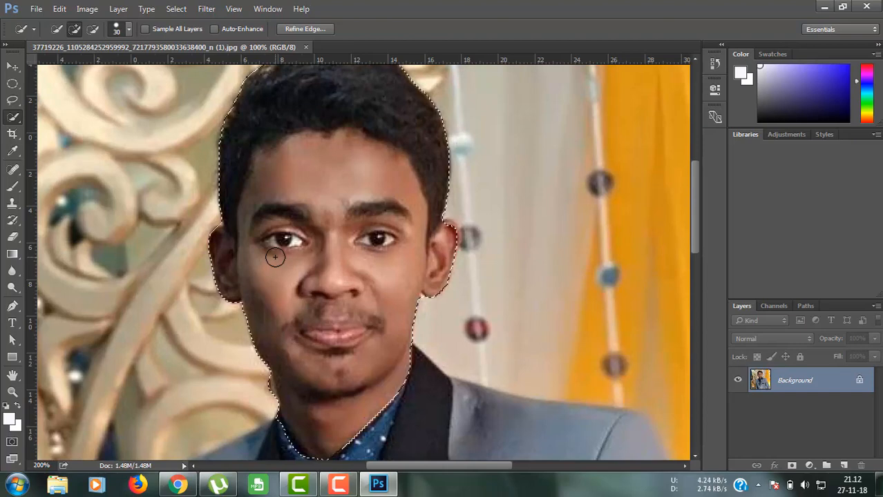
{"action": "key", "text": "ctrl+plus"}
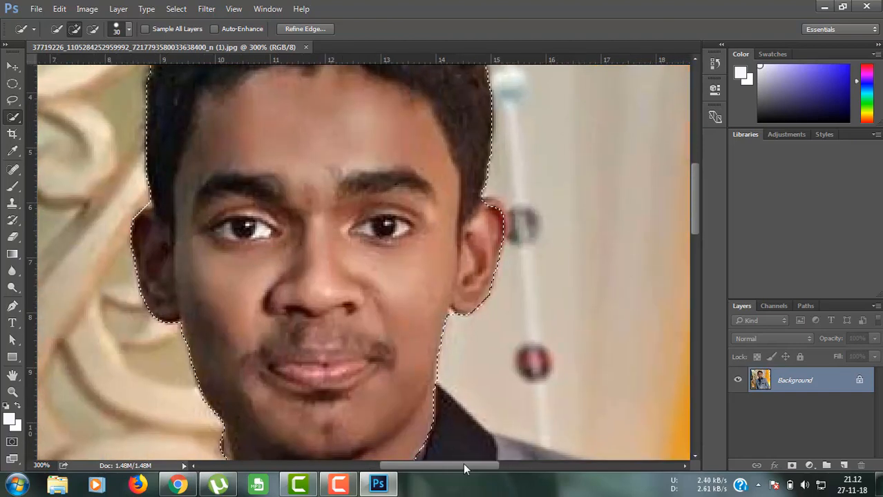
{"action": "left_click_drag", "start_coordinate": [405, 461], "coordinate": [356, 460]}
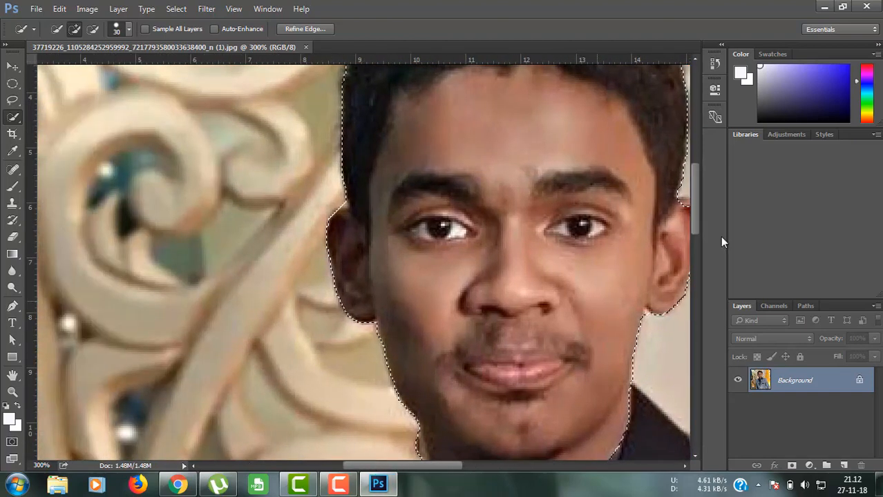
{"action": "left_click_drag", "start_coordinate": [695, 218], "coordinate": [697, 239]}
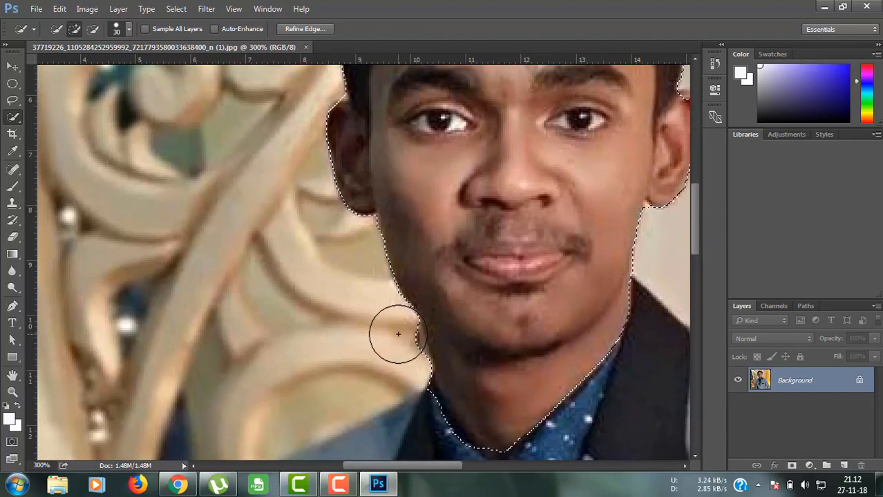
Step: Subtract stray background and suit areas with a 7 px brush, refining the edges at 200%
{"action": "key", "text": "alt"}
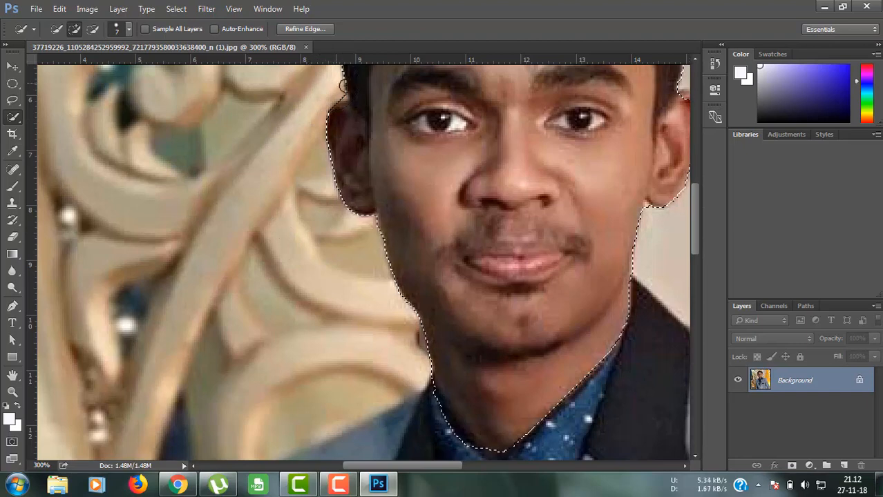
{"action": "key", "text": "alt"}
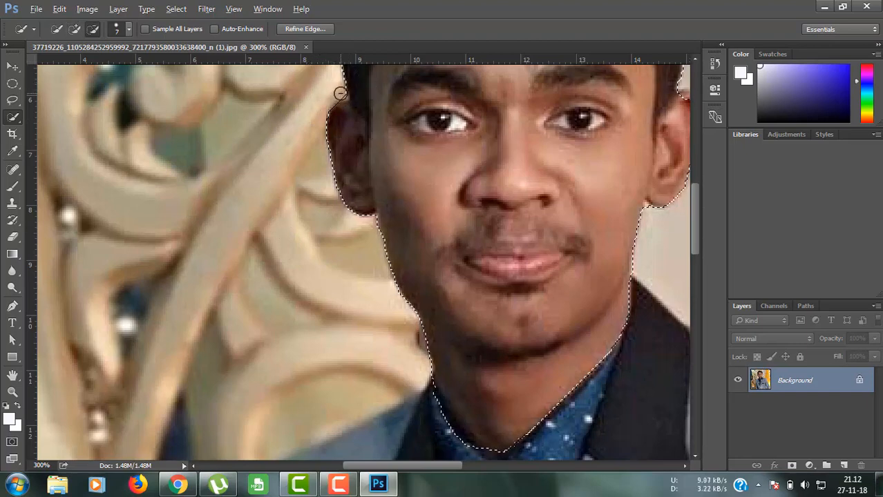
{"action": "left_click", "coordinate": [128, 29]}
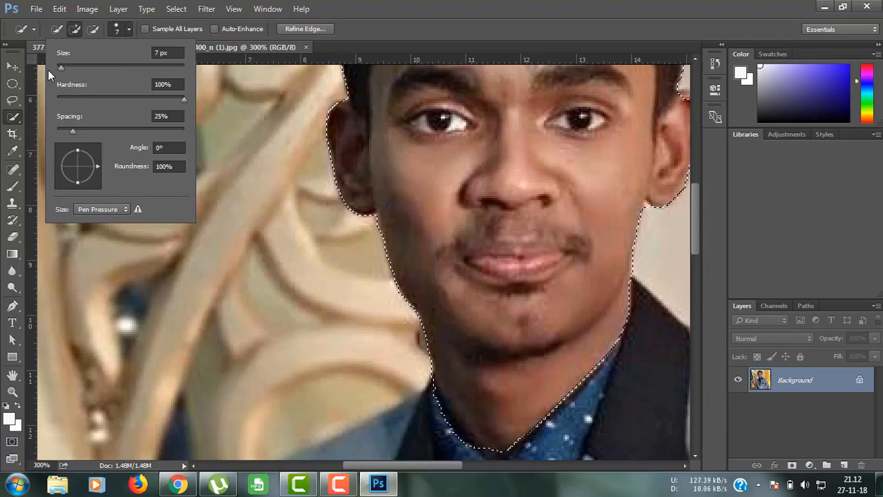
{"action": "left_click", "coordinate": [129, 29]}
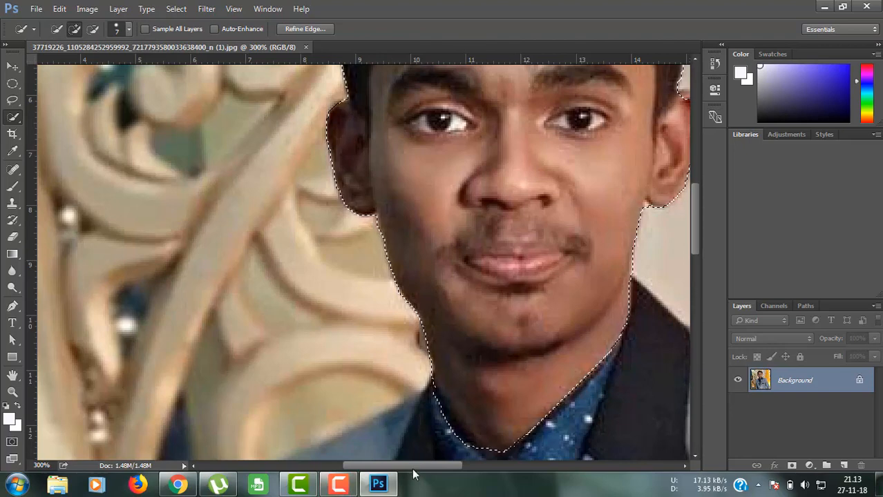
{"action": "left_click_drag", "start_coordinate": [407, 465], "coordinate": [441, 463]}
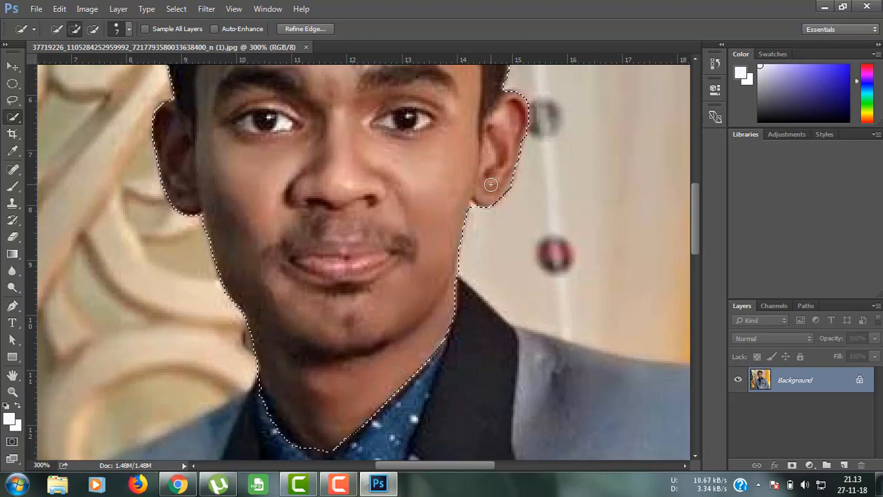
{"action": "key", "text": "ctrl+minus"}
{"action": "key", "text": "ctrl+minus"}
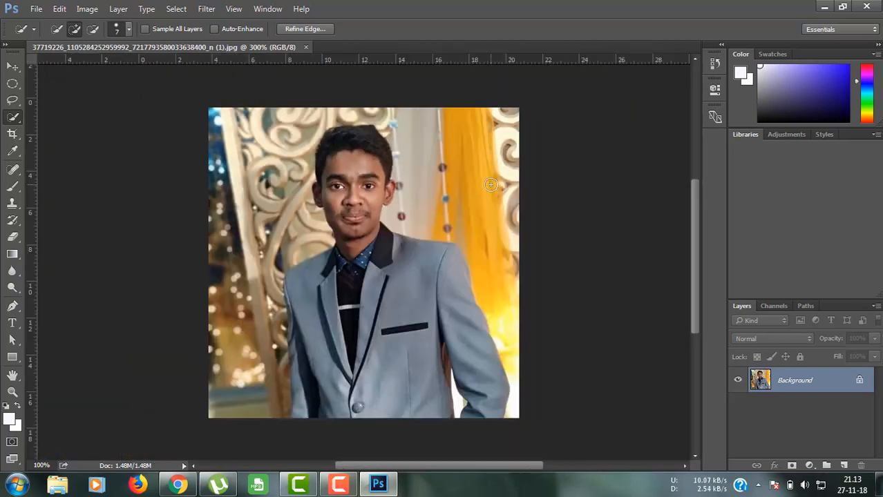
{"action": "key", "text": "ctrl+minus"}
{"action": "key", "text": "ctrl+plus"}
{"action": "key", "text": "ctrl+plus"}
{"action": "key", "text": "ctrl+plus"}
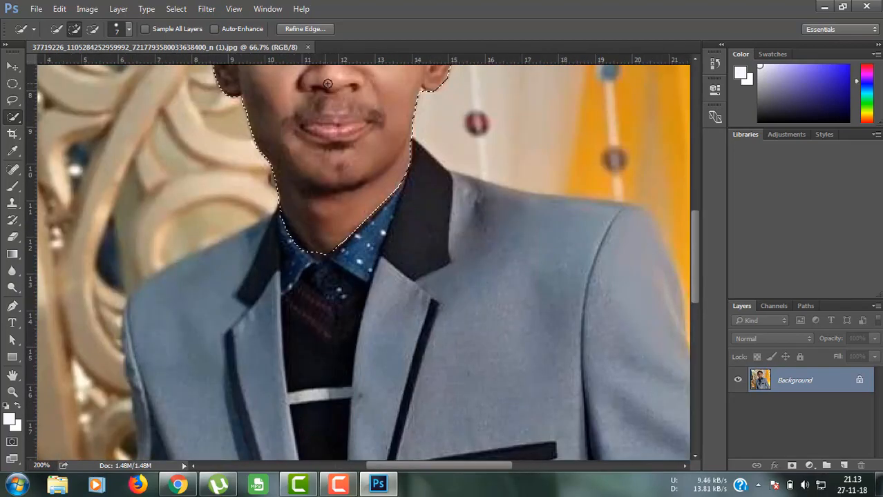
{"action": "left_click_drag", "start_coordinate": [695, 265], "coordinate": [689, 206]}
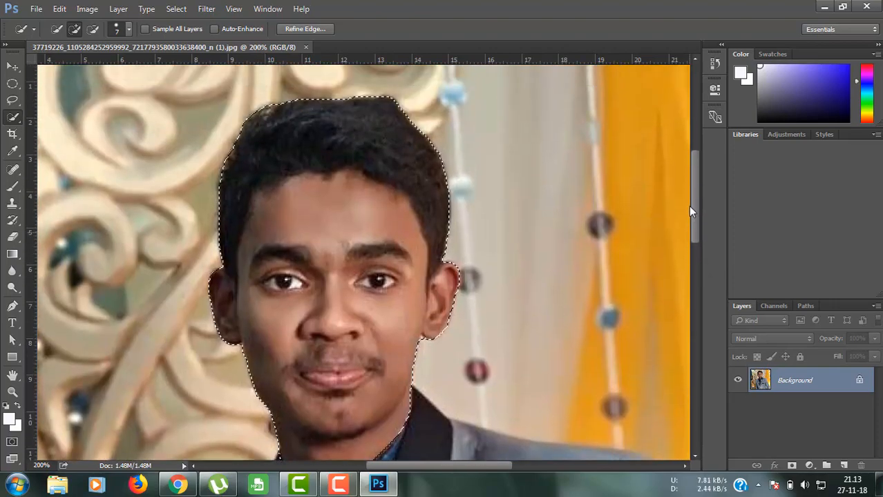
Step: Apply Image > Adjustments > Threshold at level 110 to the selected head
{"action": "left_click", "coordinate": [88, 9]}
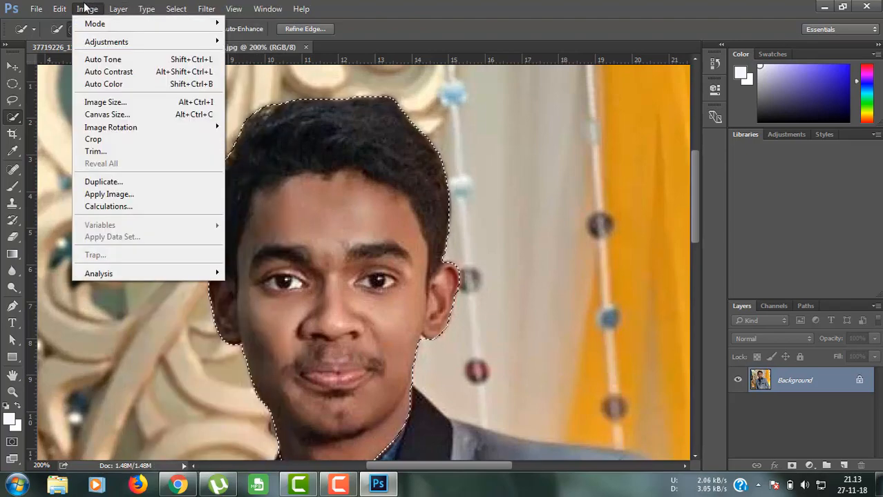
{"action": "mouse_move", "coordinate": [114, 42]}
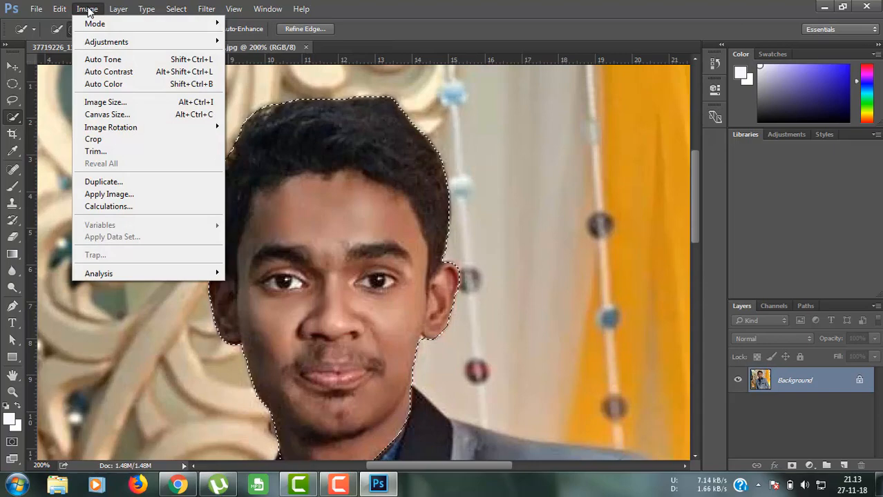
{"action": "mouse_move", "coordinate": [87, 9]}
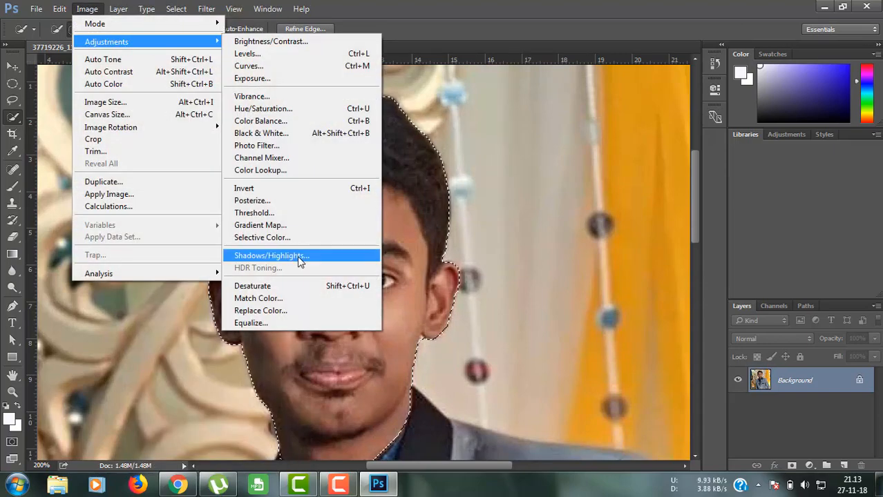
{"action": "left_click", "coordinate": [254, 214]}
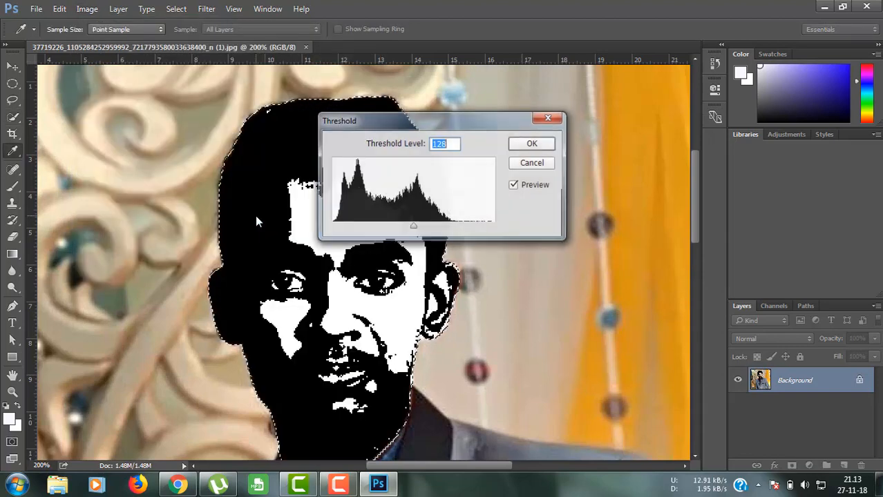
{"action": "left_click_drag", "start_coordinate": [461, 122], "coordinate": [602, 91]}
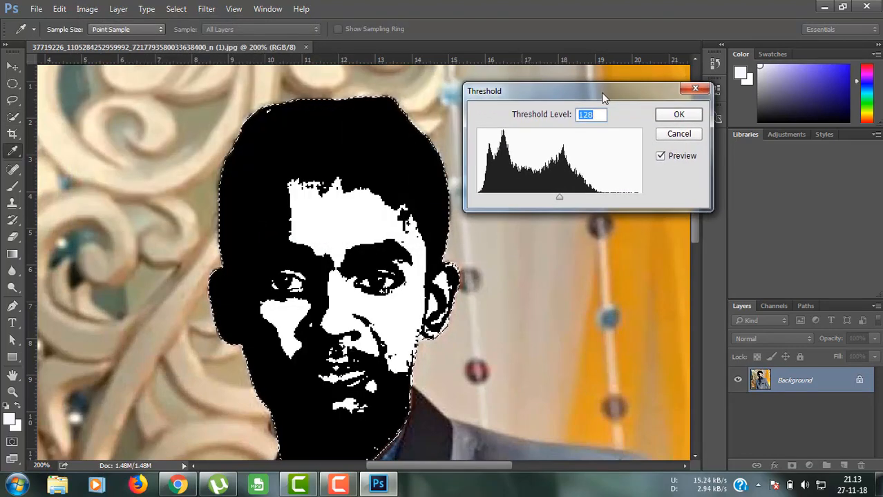
{"action": "mouse_move", "coordinate": [560, 199]}
{"action": "left_mouse_down"}
{"action": "mouse_move", "coordinate": [526, 196]}
{"action": "mouse_move", "coordinate": [547, 196]}
{"action": "left_mouse_up"}
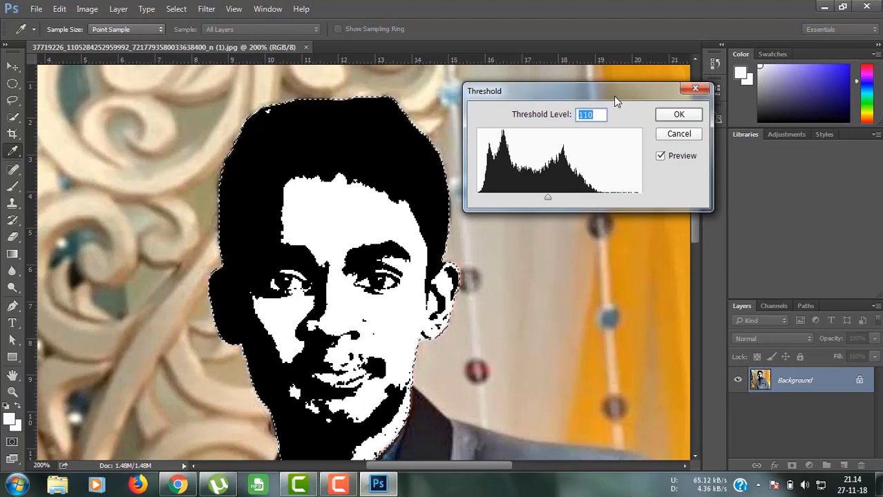
{"action": "left_click_drag", "start_coordinate": [617, 102], "coordinate": [648, 58]}
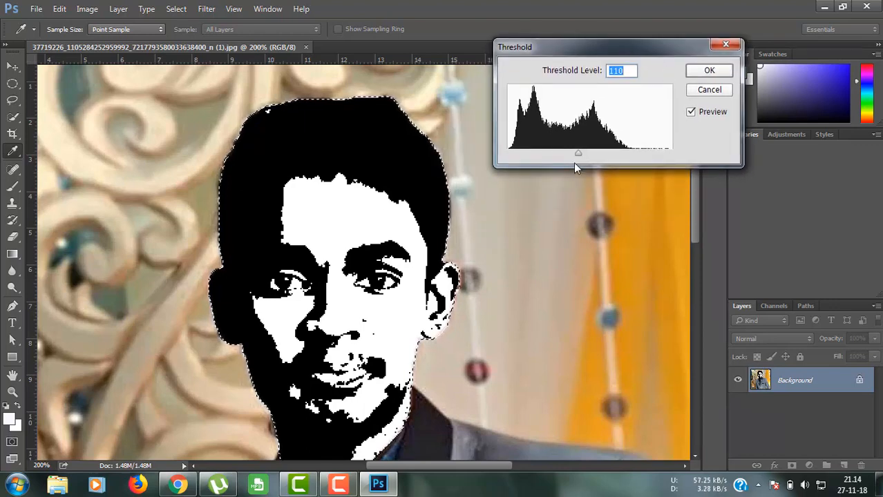
{"action": "left_click", "coordinate": [704, 71]}
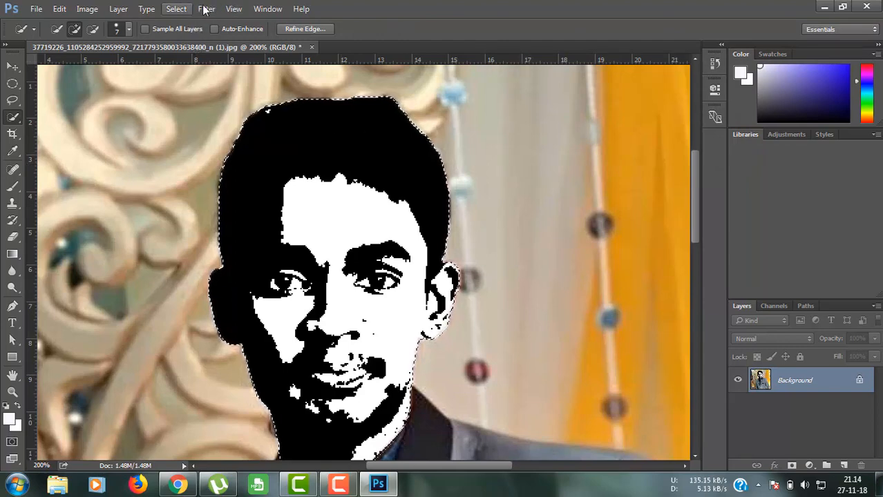
Step: Select the white face areas with Select > Color Range by sampling the face
{"action": "left_click", "coordinate": [178, 8]}
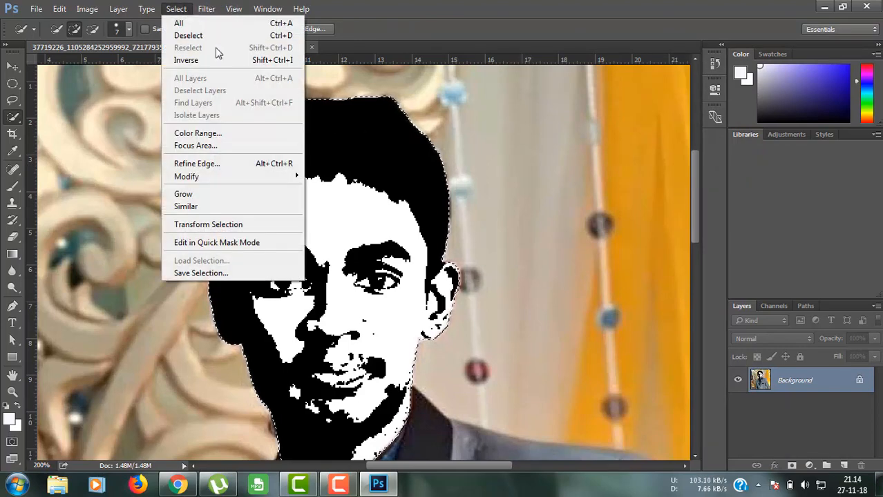
{"action": "left_click", "coordinate": [201, 133]}
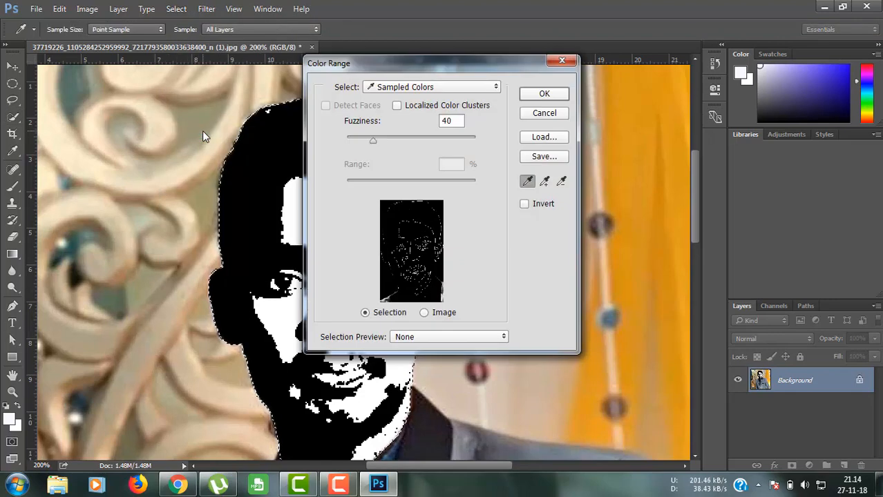
{"action": "left_click", "coordinate": [427, 207]}
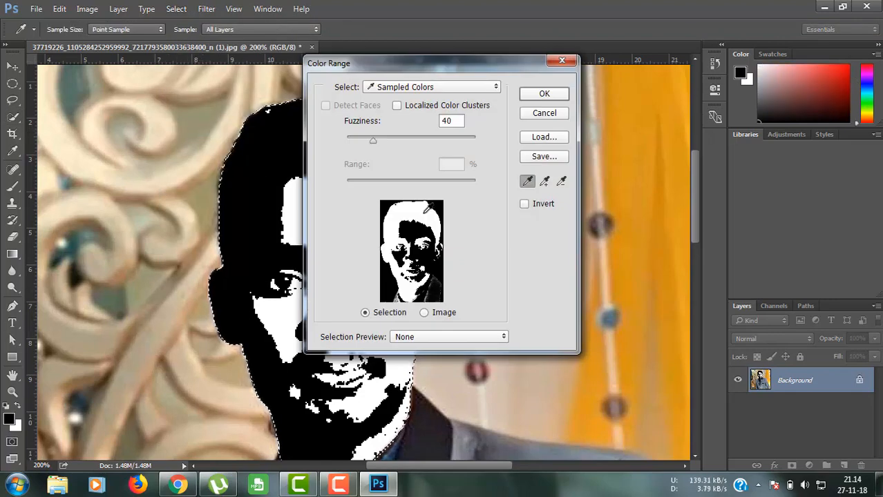
{"action": "left_click", "coordinate": [543, 94]}
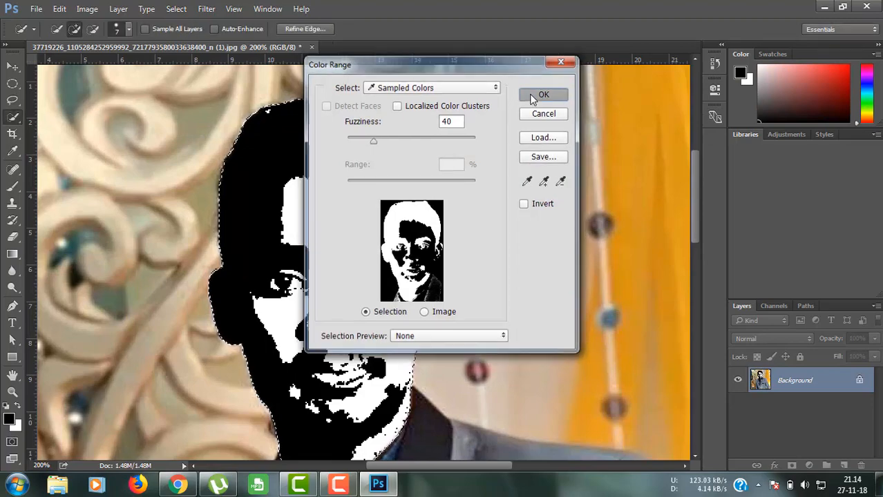
{"action": "left_click_drag", "start_coordinate": [694, 181], "coordinate": [696, 195]}
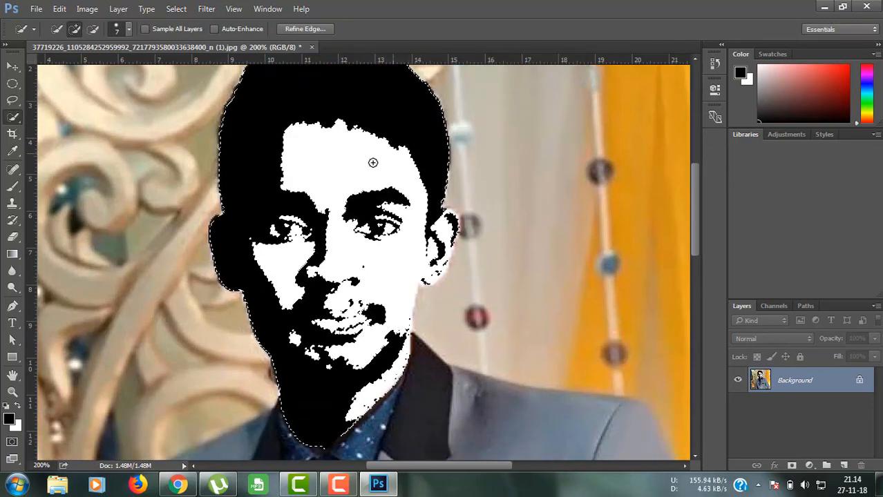
{"action": "left_click", "coordinate": [11, 62]}
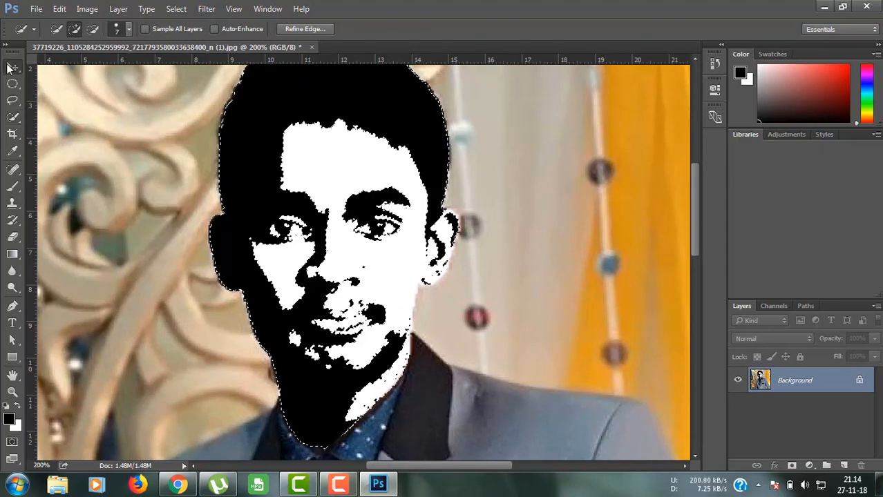
{"action": "left_click_drag", "start_coordinate": [429, 111], "coordinate": [409, 103]}
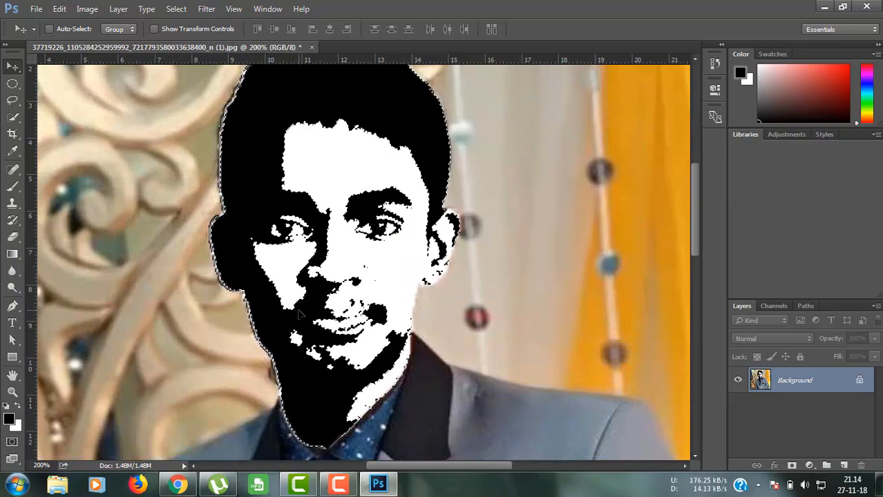
Step: Switch to Chrome and go to pixabay.com
{"action": "left_click", "coordinate": [178, 484]}
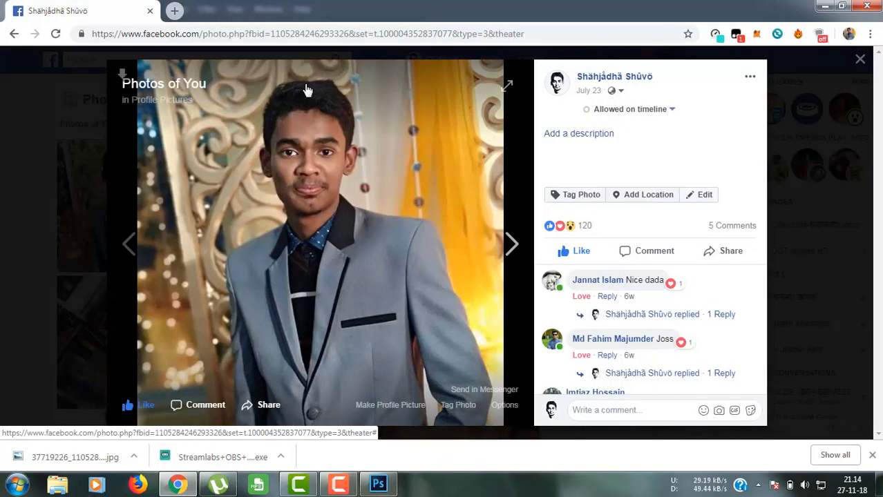
{"action": "left_click", "coordinate": [202, 34]}
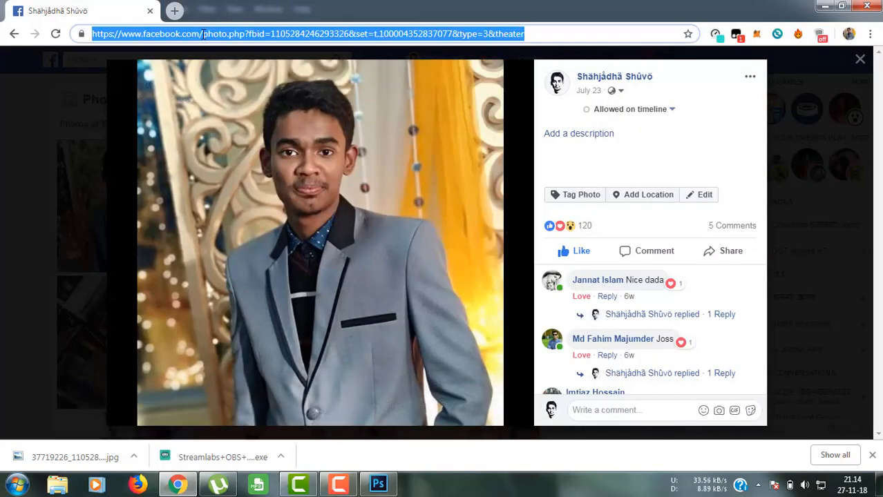
{"action": "type", "text": "pixabay.com"}
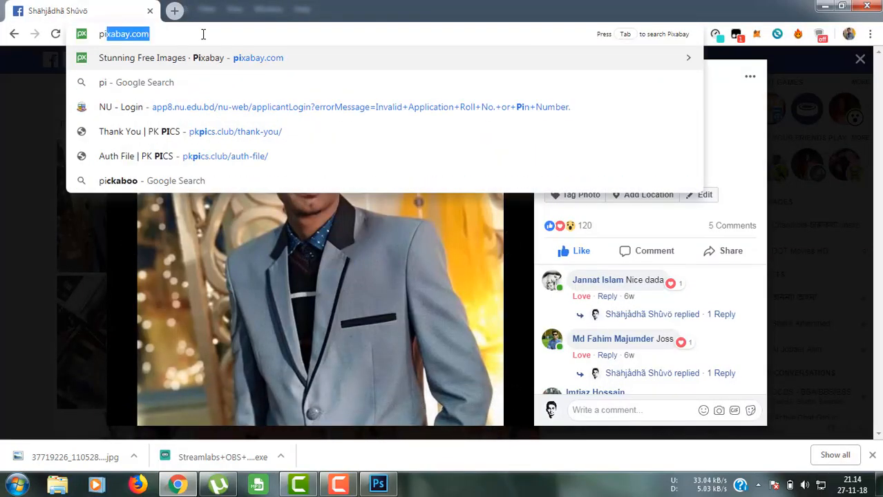
{"action": "key", "text": "Return"}
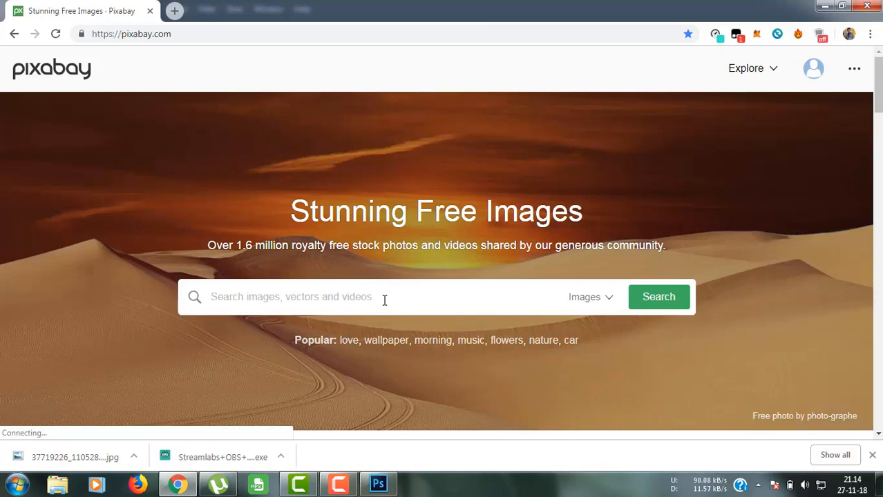
{"action": "left_click", "coordinate": [384, 298]}
{"action": "type", "text": "c"}
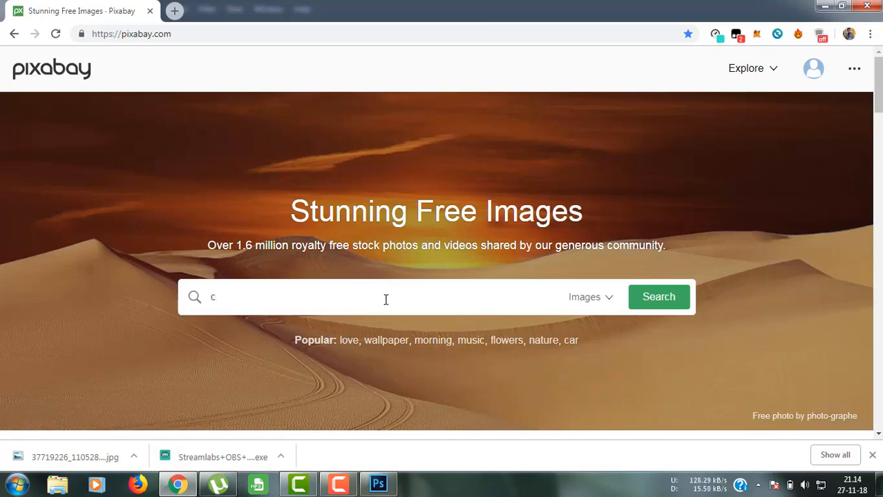
{"action": "type", "text": "olour"}
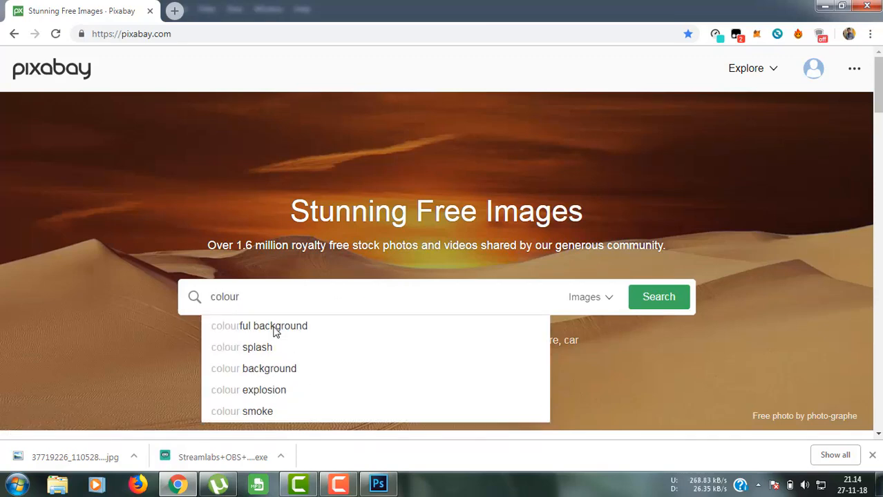
{"action": "left_click", "coordinate": [274, 328]}
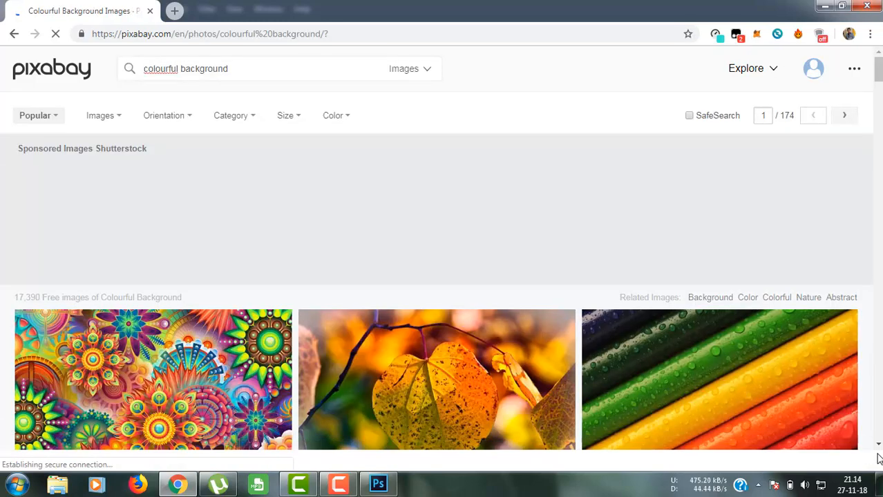
{"action": "scroll", "coordinate": [136, 195], "scroll_direction": "down", "scroll_amount": 10}
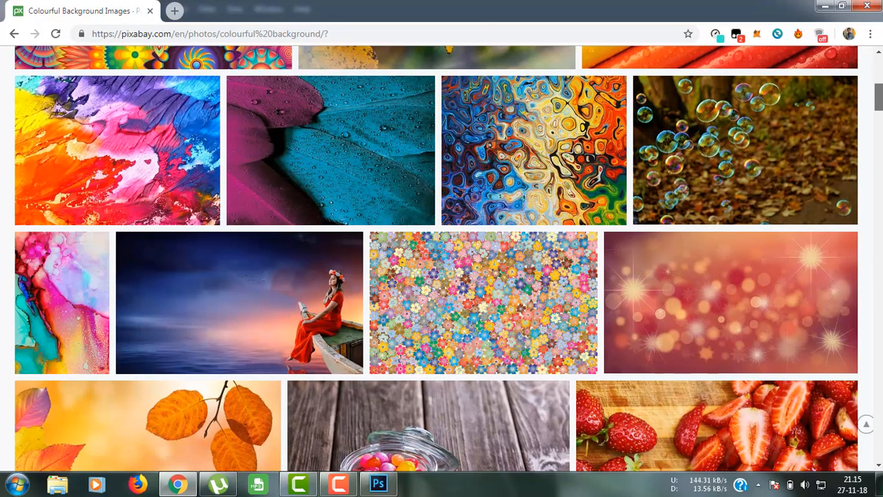
{"action": "scroll", "coordinate": [435, 260], "scroll_direction": "up", "scroll_amount": 5}
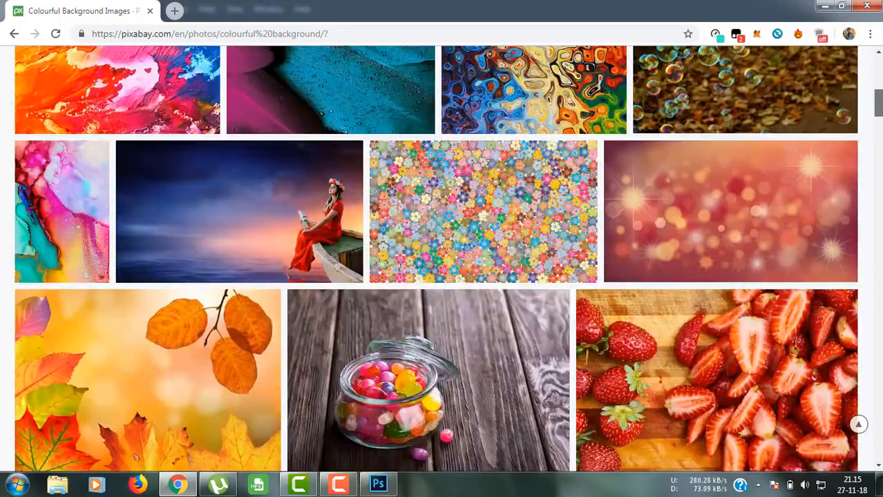
{"action": "scroll", "coordinate": [435, 260], "scroll_direction": "down", "scroll_amount": 2}
{"action": "scroll", "coordinate": [435, 260], "scroll_direction": "down", "scroll_amount": 5}
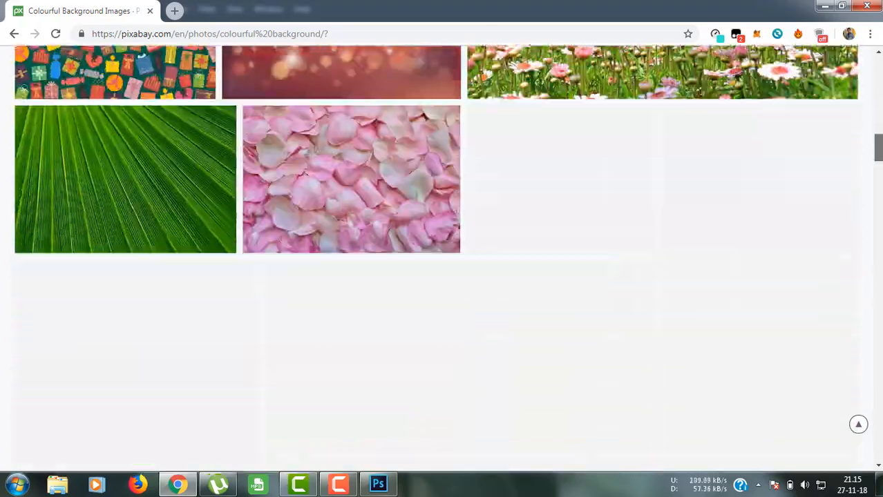
{"action": "scroll", "coordinate": [435, 260], "scroll_direction": "down", "scroll_amount": 5}
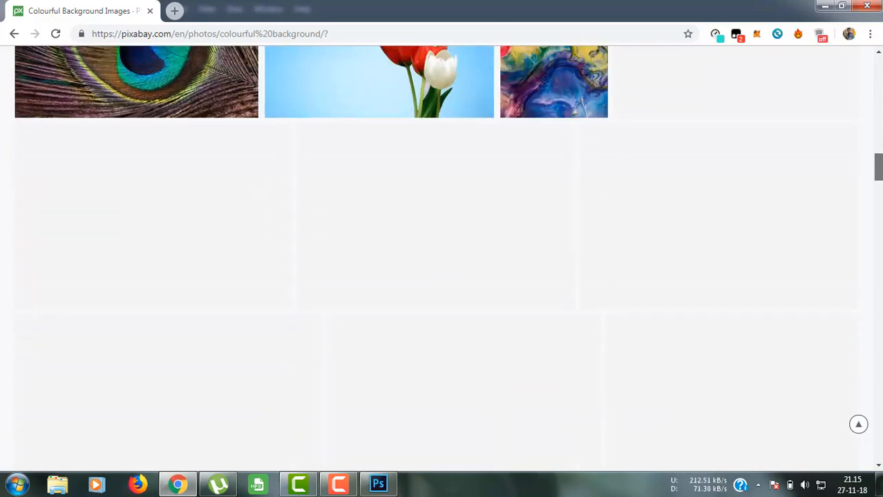
{"action": "scroll", "coordinate": [435, 259], "scroll_direction": "up", "scroll_amount": 3}
{"action": "scroll", "coordinate": [435, 260], "scroll_direction": "down", "scroll_amount": 4}
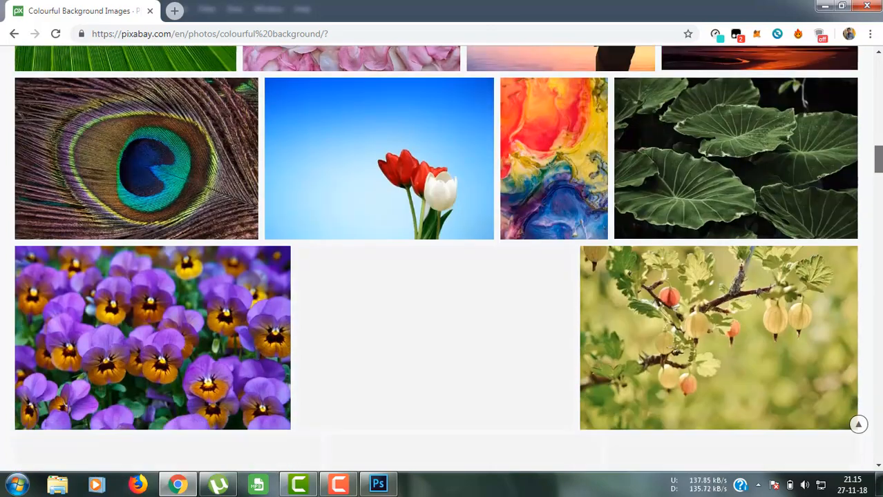
{"action": "scroll", "coordinate": [435, 259], "scroll_direction": "down", "scroll_amount": 4}
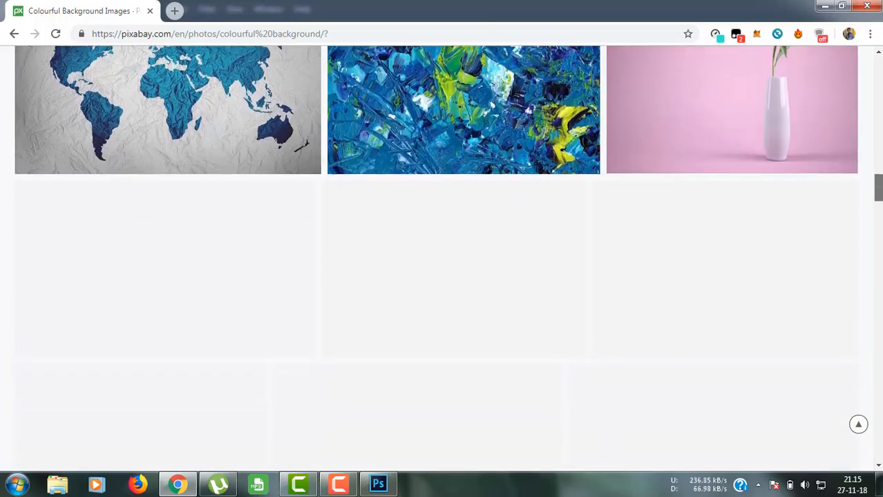
{"action": "scroll", "coordinate": [435, 259], "scroll_direction": "up", "scroll_amount": 8}
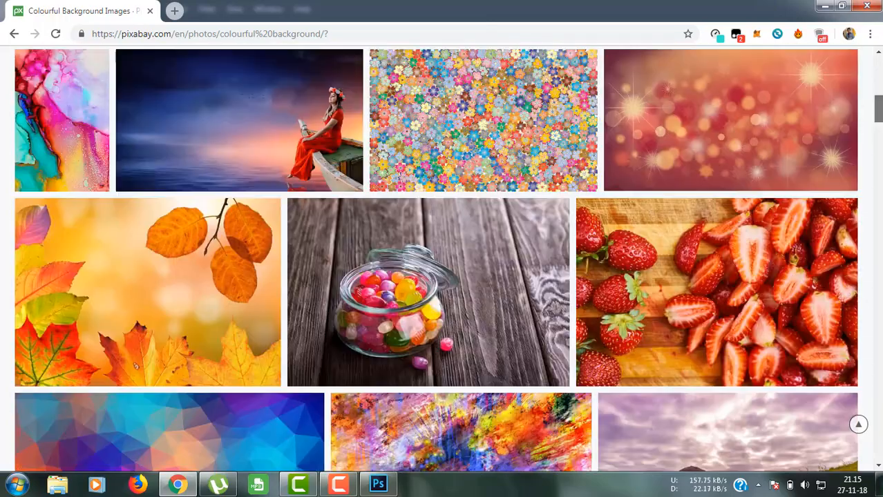
{"action": "scroll", "coordinate": [435, 260], "scroll_direction": "up", "scroll_amount": 6}
{"action": "scroll", "coordinate": [435, 260], "scroll_direction": "down", "scroll_amount": 8}
{"action": "scroll", "coordinate": [435, 260], "scroll_direction": "down", "scroll_amount": 15}
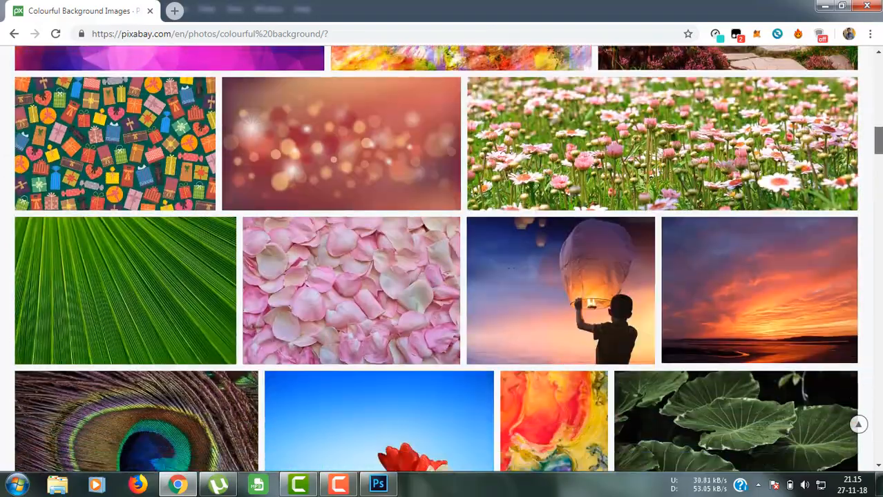
{"action": "scroll", "coordinate": [435, 260], "scroll_direction": "down", "scroll_amount": 10}
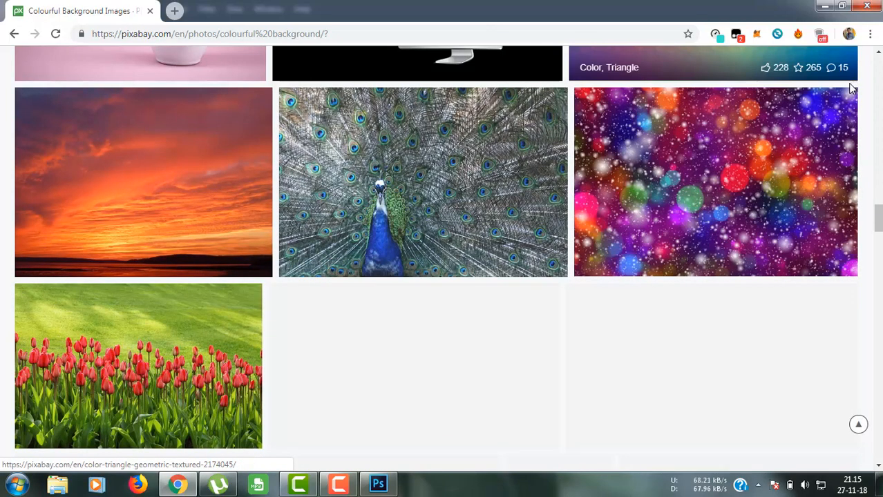
{"action": "mouse_move", "coordinate": [879, 217]}
{"action": "left_mouse_down"}
{"action": "mouse_move", "coordinate": [879, 264]}
{"action": "mouse_move", "coordinate": [878, 201]}
{"action": "left_mouse_up"}
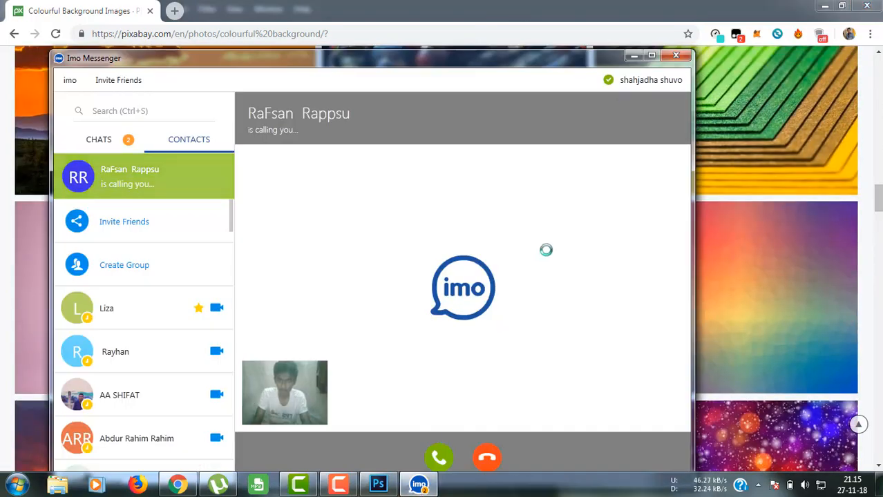
Step: Decline the incoming Imo call and quit Imo Messenger from the system tray
{"action": "left_click", "coordinate": [675, 55]}
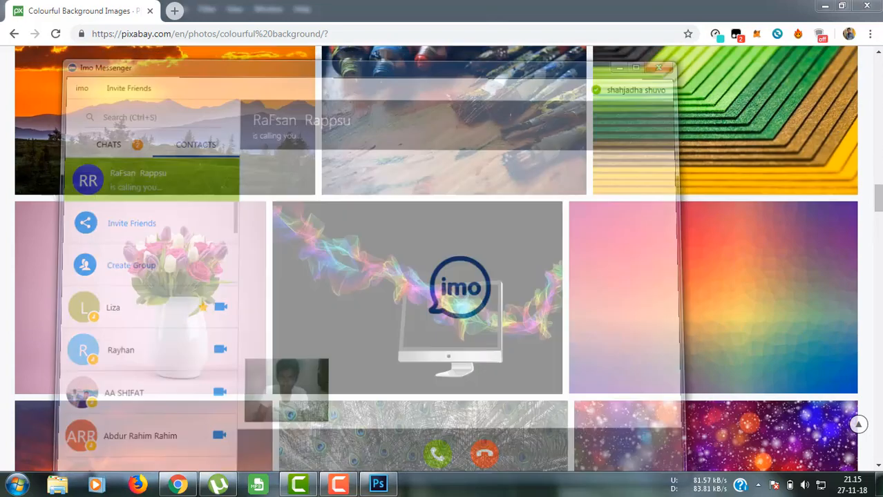
{"action": "left_click_drag", "start_coordinate": [877, 216], "coordinate": [877, 198]}
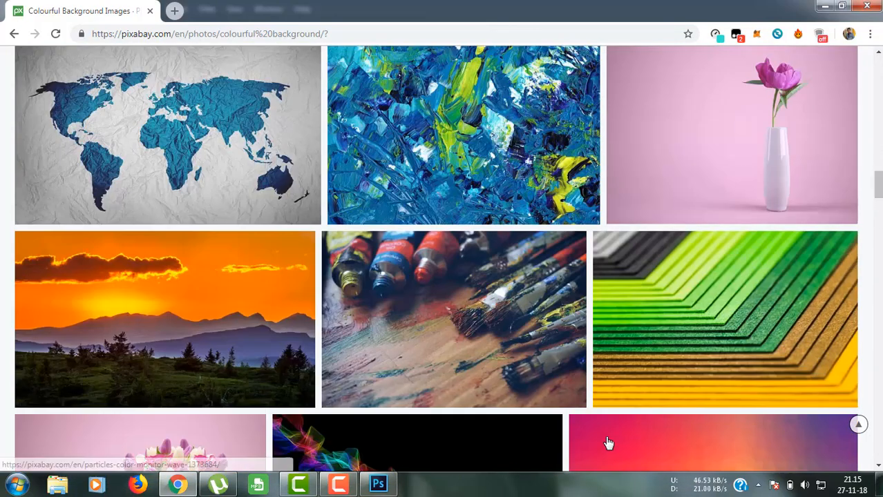
{"action": "left_click", "coordinate": [758, 485]}
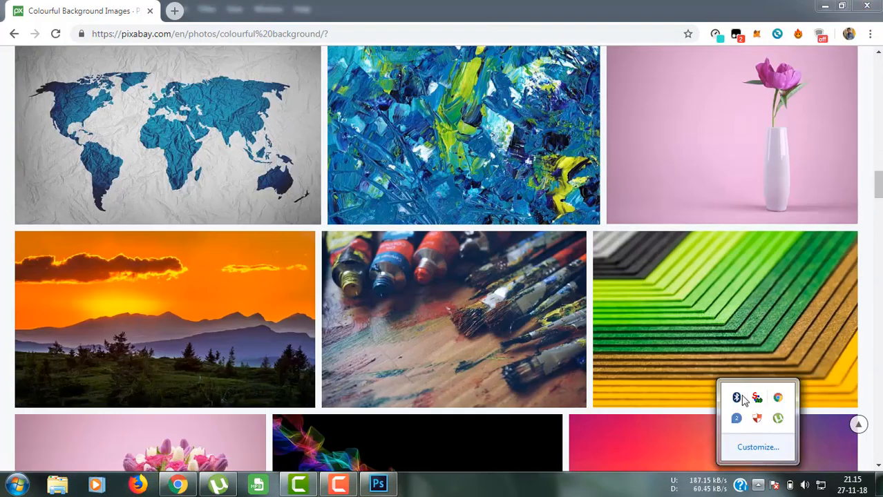
{"action": "right_click", "coordinate": [737, 423]}
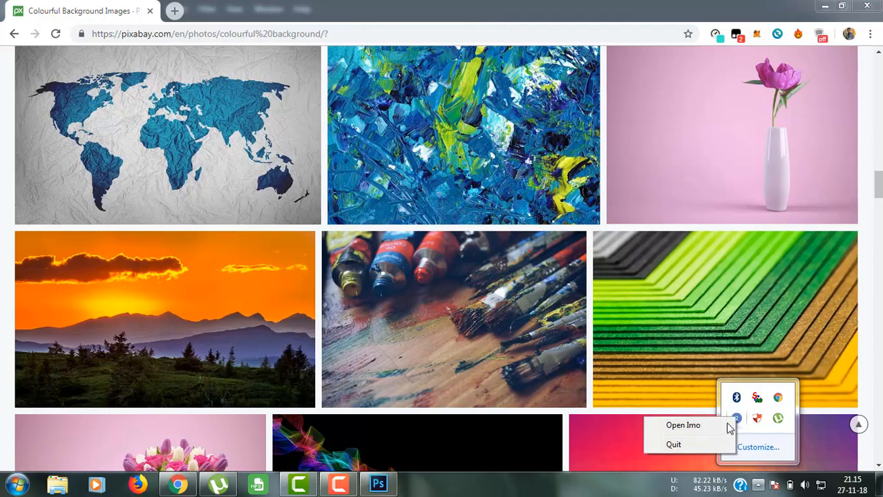
{"action": "left_click", "coordinate": [672, 448]}
{"action": "left_click_drag", "start_coordinate": [879, 198], "coordinate": [879, 221]}
Step: Briefly open the Color Triangle image, go back, and open the Landscape Shore Sunset page
{"action": "left_click", "coordinate": [698, 170]}
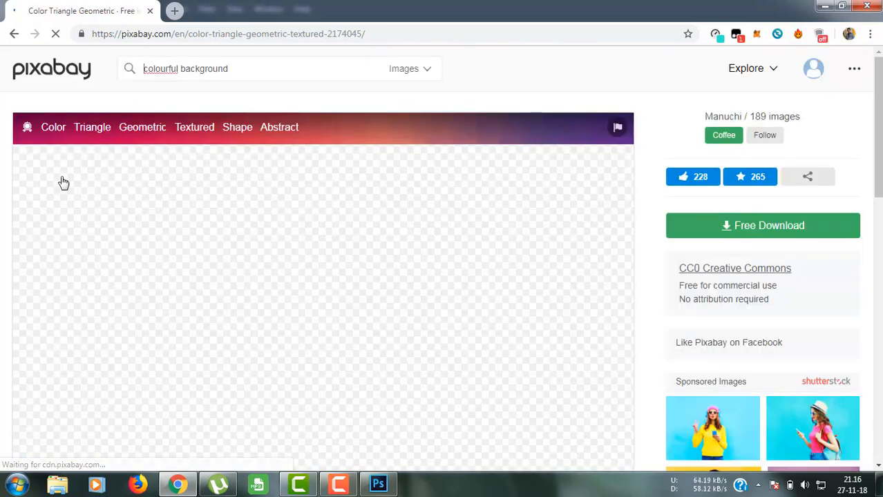
{"action": "left_click", "coordinate": [14, 34]}
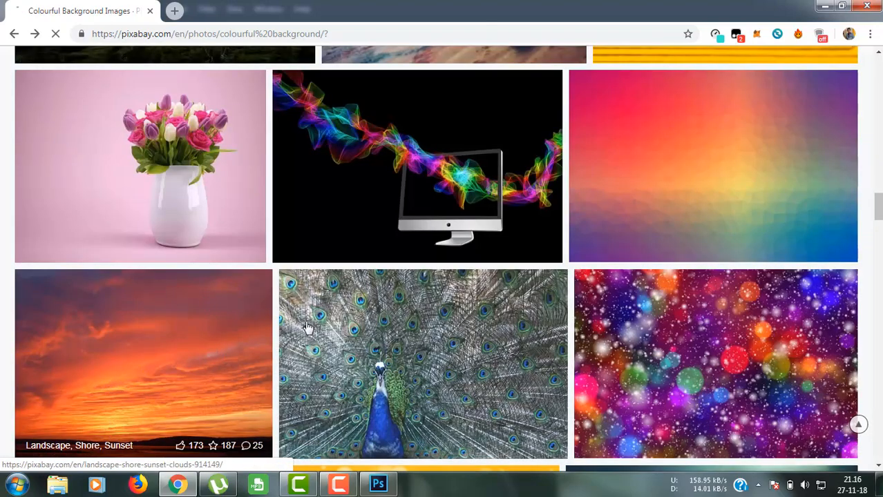
{"action": "left_click", "coordinate": [263, 337]}
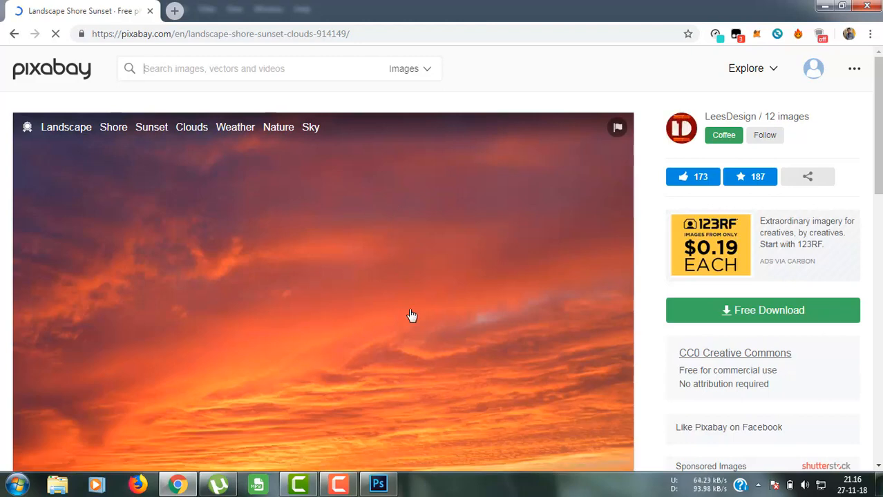
Step: Download the sunset photo at 3944×2908 and drag landscape-914149.jpg toward Photoshop
{"action": "left_click", "coordinate": [731, 315]}
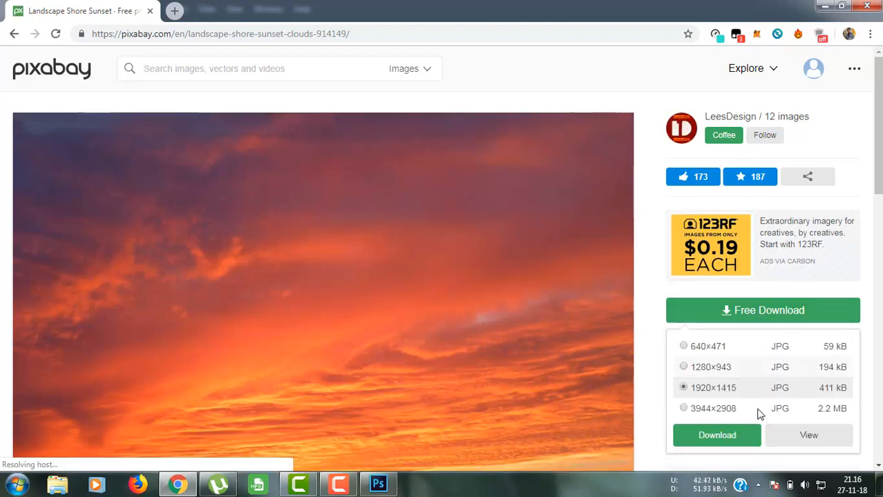
{"action": "left_click", "coordinate": [683, 409]}
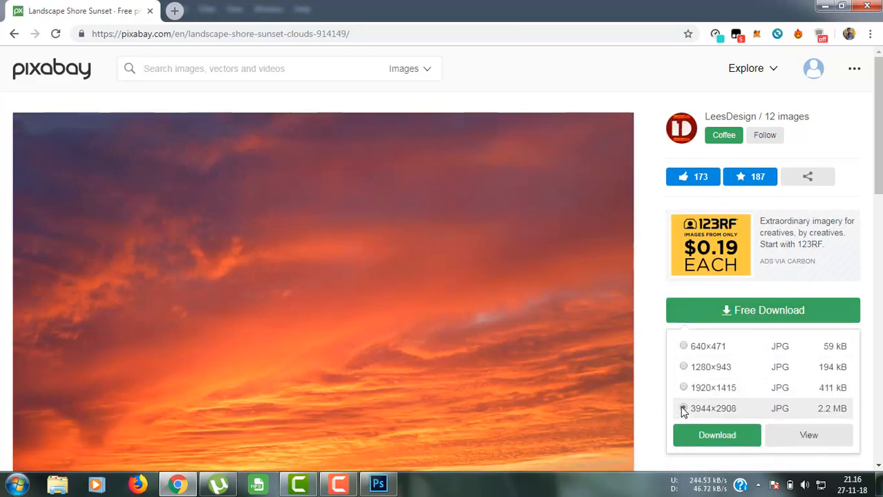
{"action": "left_click", "coordinate": [706, 434]}
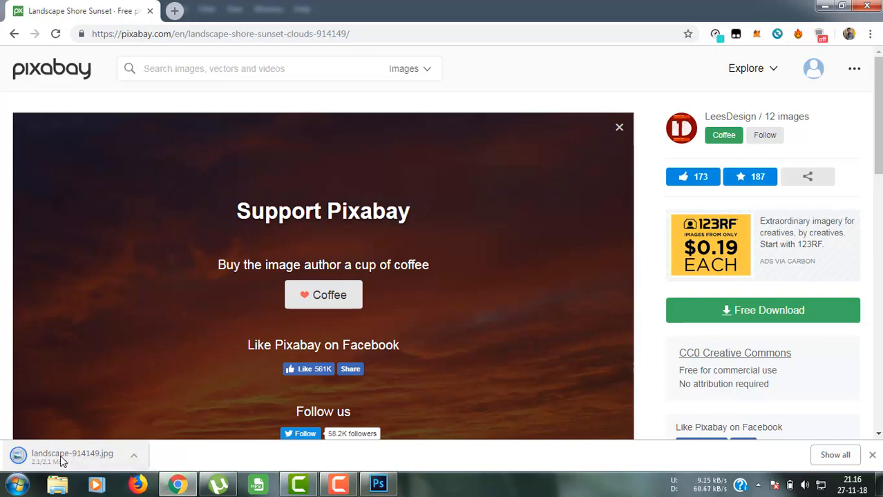
{"action": "left_click_drag", "start_coordinate": [377, 470], "coordinate": [425, 49]}
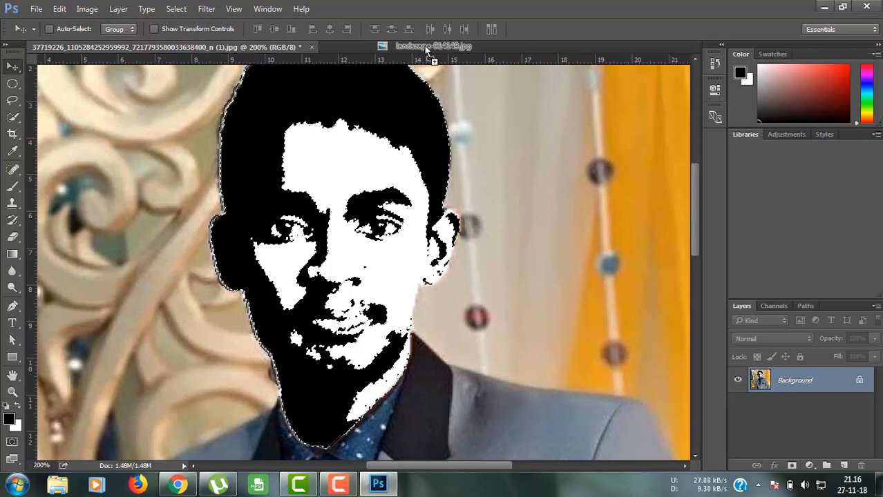
Step: Drop landscape-914149.jpg into Photoshop and crop off the dark shoreline by raising the bottom edge
{"action": "left_click_drag", "start_coordinate": [426, 48], "coordinate": [426, 47]}
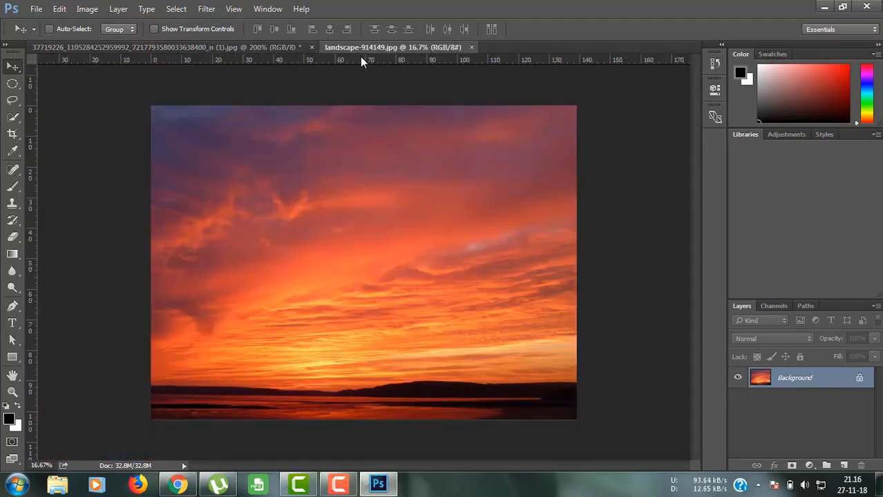
{"action": "left_click", "coordinate": [265, 46]}
{"action": "left_click", "coordinate": [397, 45]}
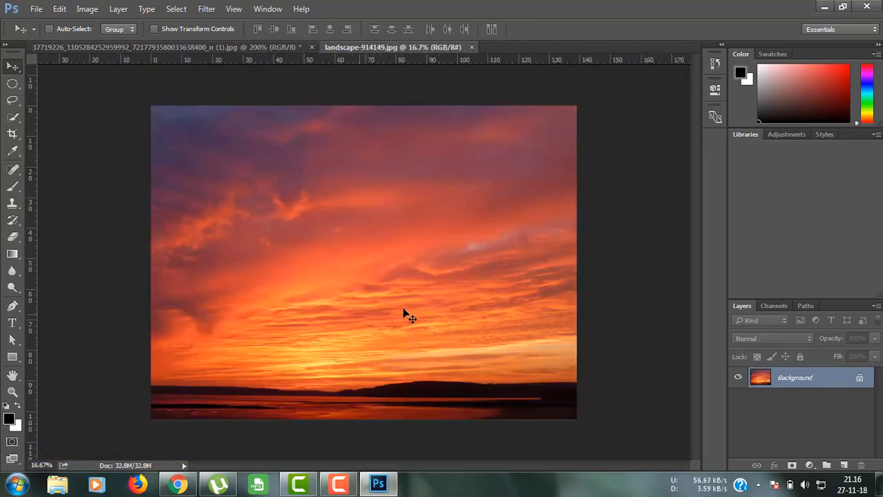
{"action": "left_click", "coordinate": [12, 134]}
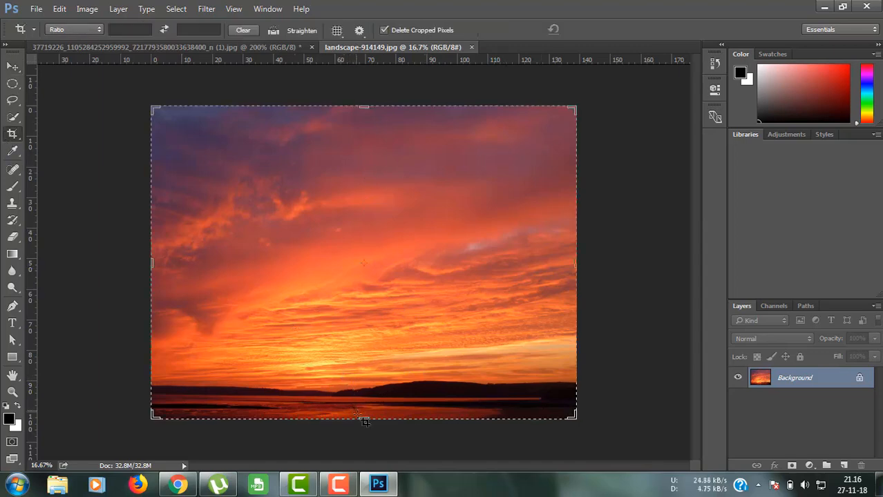
{"action": "left_click_drag", "start_coordinate": [362, 417], "coordinate": [358, 394]}
{"action": "left_click", "coordinate": [596, 29]}
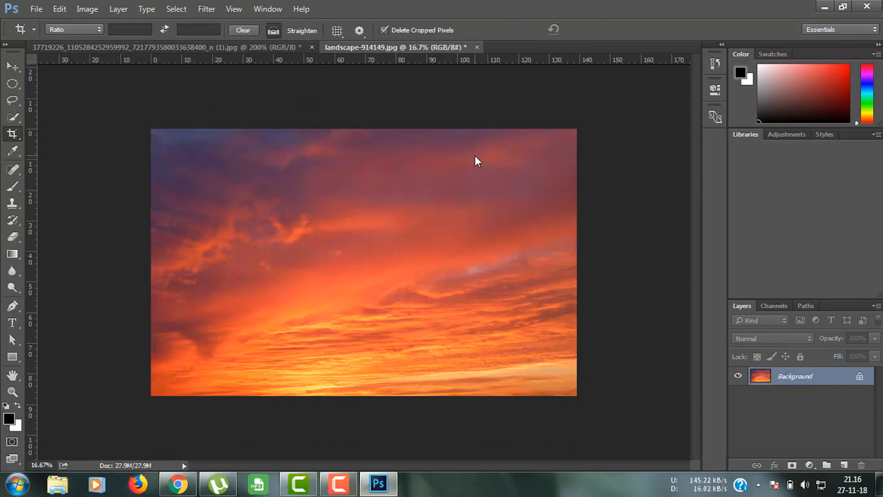
Step: Create Untitled-1 using the landscape-914149.jpg preset (54.778 × 34.389 in, 72 ppi)
{"action": "key", "text": "ctrl+n"}
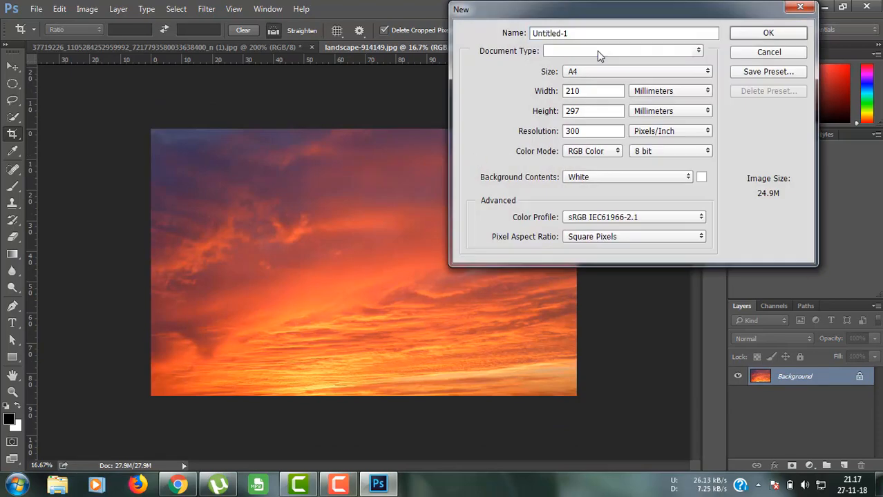
{"action": "left_click", "coordinate": [597, 51]}
{"action": "left_click", "coordinate": [578, 199]}
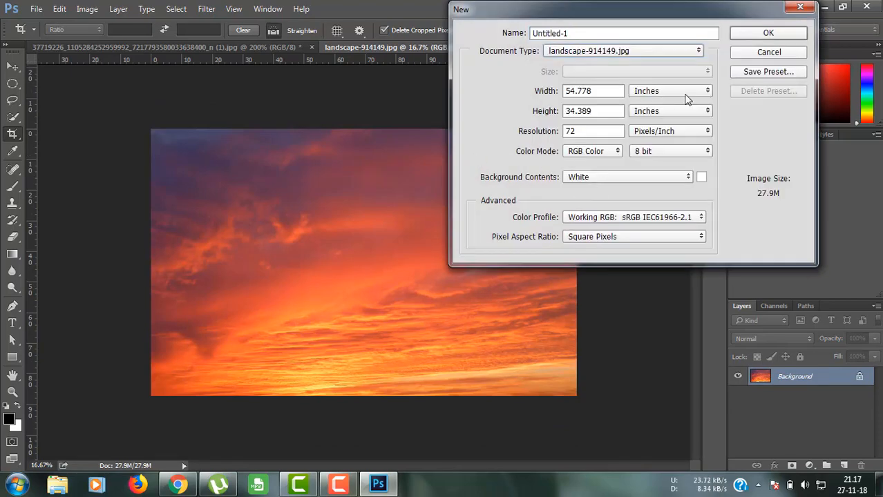
{"action": "left_click", "coordinate": [768, 33]}
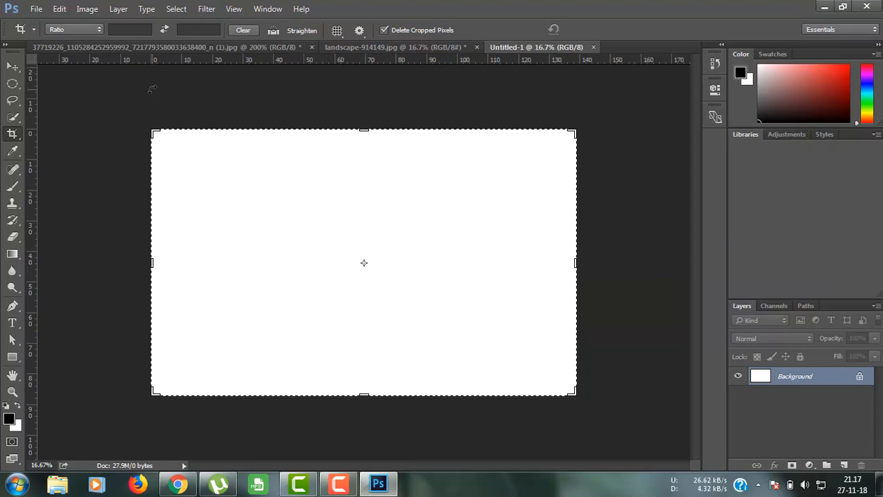
{"action": "left_click", "coordinate": [14, 69]}
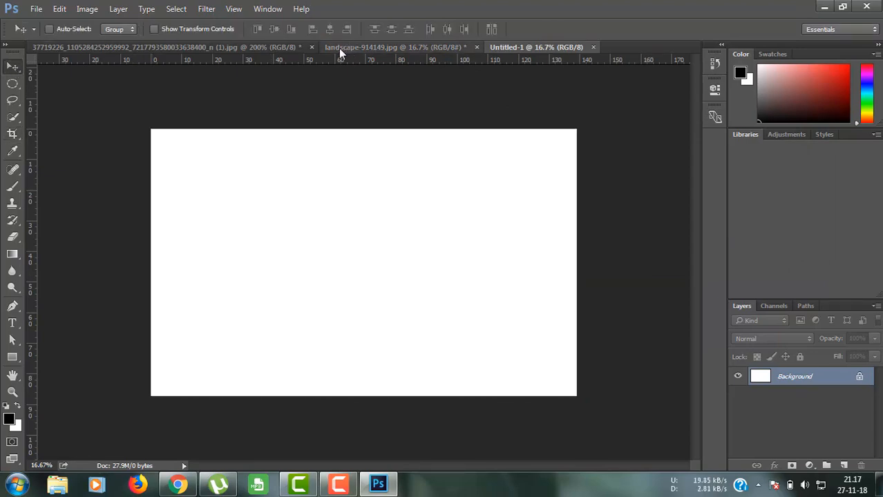
Step: Drag the thresholded face from the portrait document onto the white canvas as Layer 1
{"action": "left_click", "coordinate": [286, 48]}
{"action": "left_click_drag", "start_coordinate": [424, 141], "coordinate": [491, 239]}
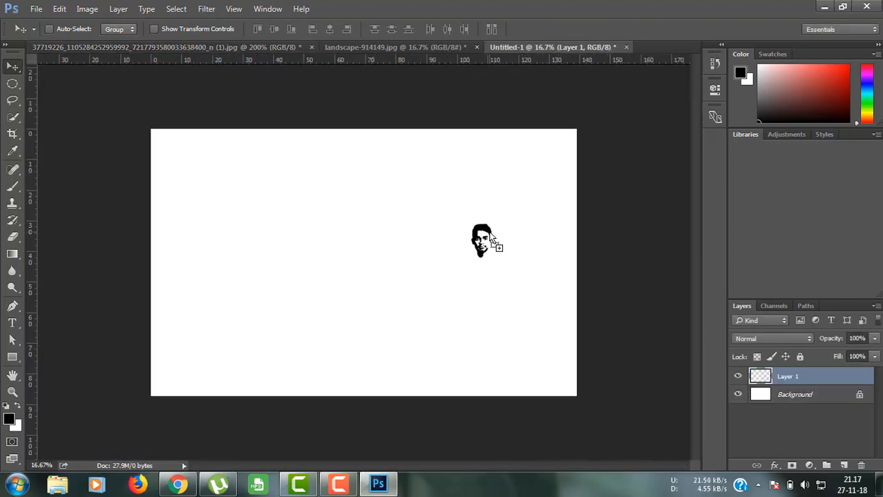
{"action": "key", "text": "ctrl+t"}
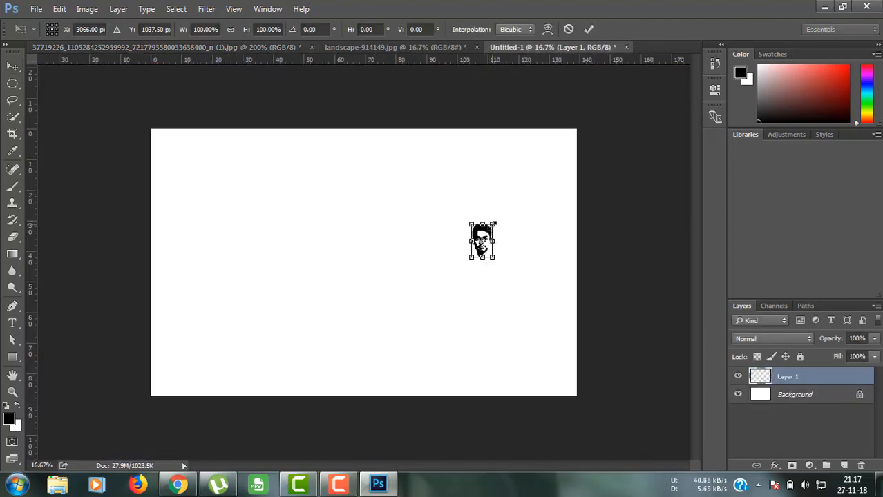
{"action": "left_click_drag", "start_coordinate": [493, 224], "coordinate": [590, 102]}
{"action": "key", "text": "ctrl+z"}
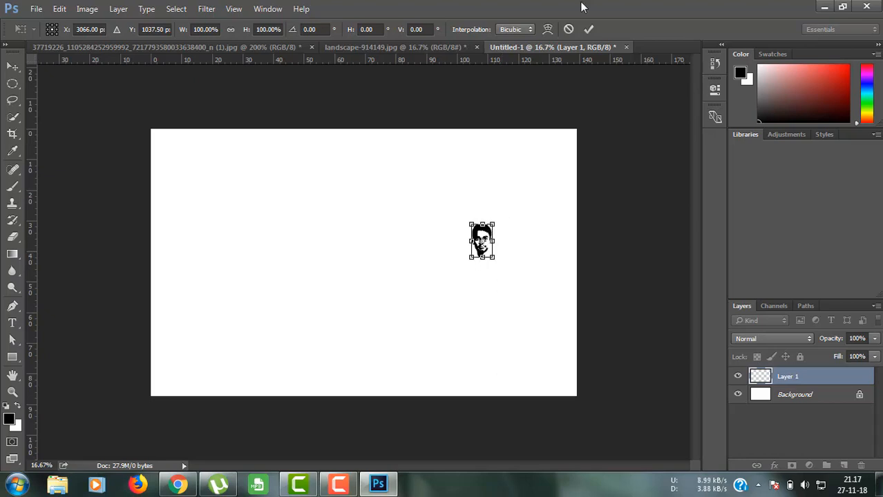
{"action": "left_click", "coordinate": [567, 30]}
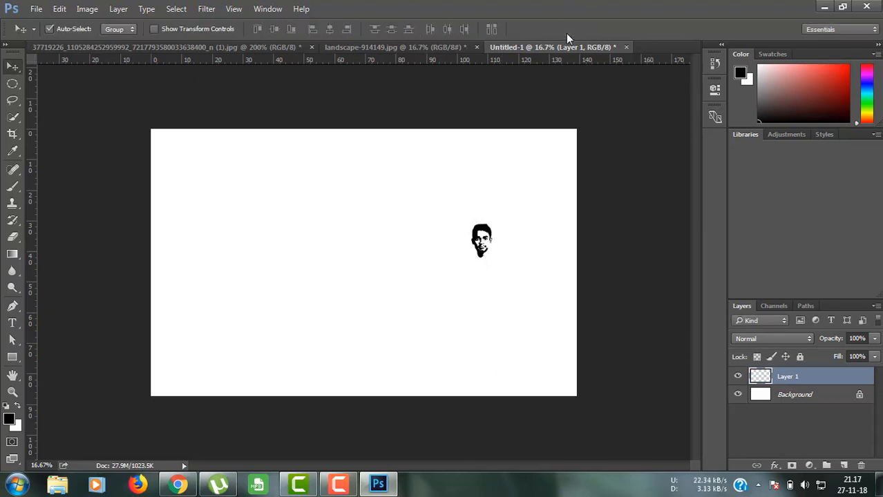
Step: Enlarge the face to about 645% with Free Transform and centre it on the canvas
{"action": "key", "text": "ctrl+t"}
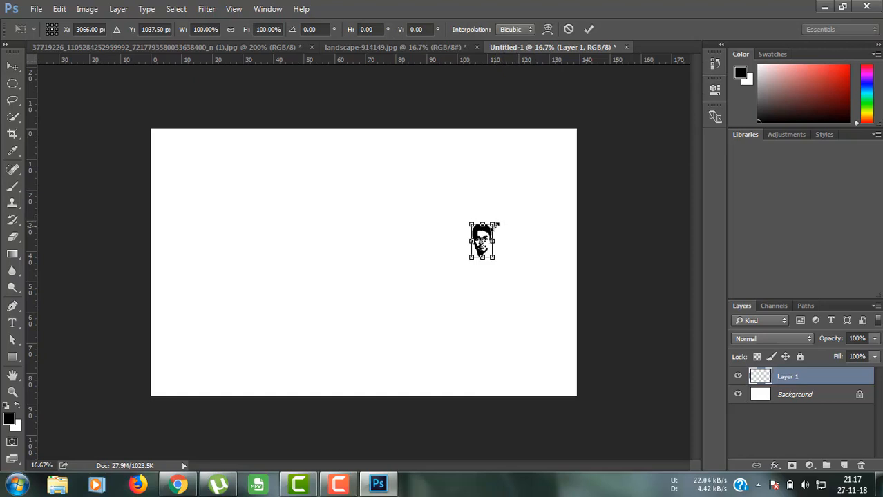
{"action": "left_click_drag", "start_coordinate": [496, 225], "coordinate": [572, 131]}
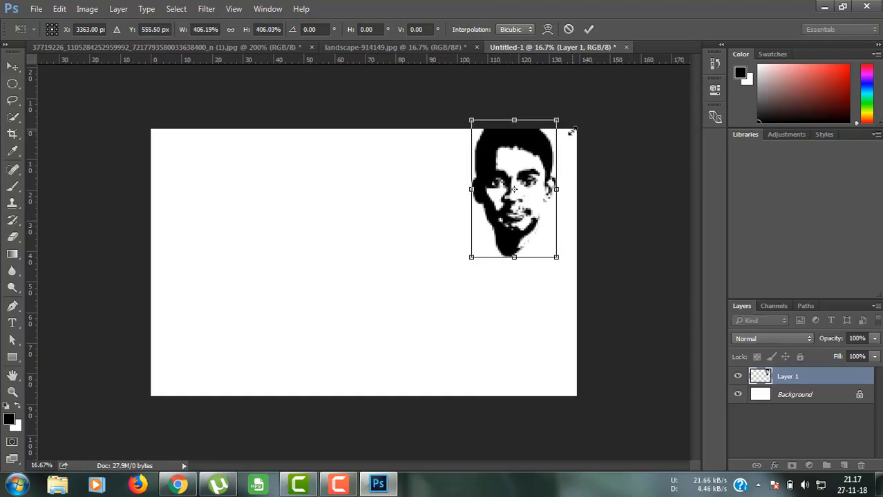
{"action": "left_click_drag", "start_coordinate": [516, 166], "coordinate": [420, 308]}
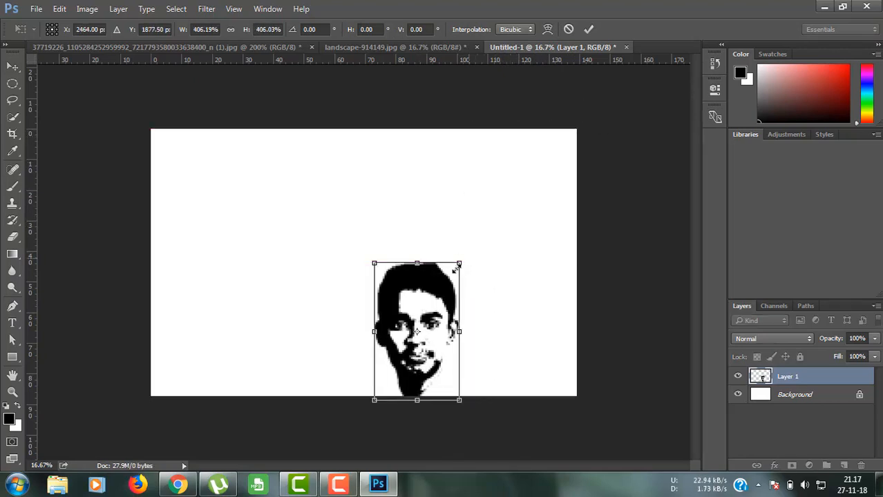
{"action": "left_click_drag", "start_coordinate": [512, 201], "coordinate": [522, 183]}
{"action": "left_click_drag", "start_coordinate": [456, 224], "coordinate": [406, 187]}
{"action": "left_click", "coordinate": [588, 31]}
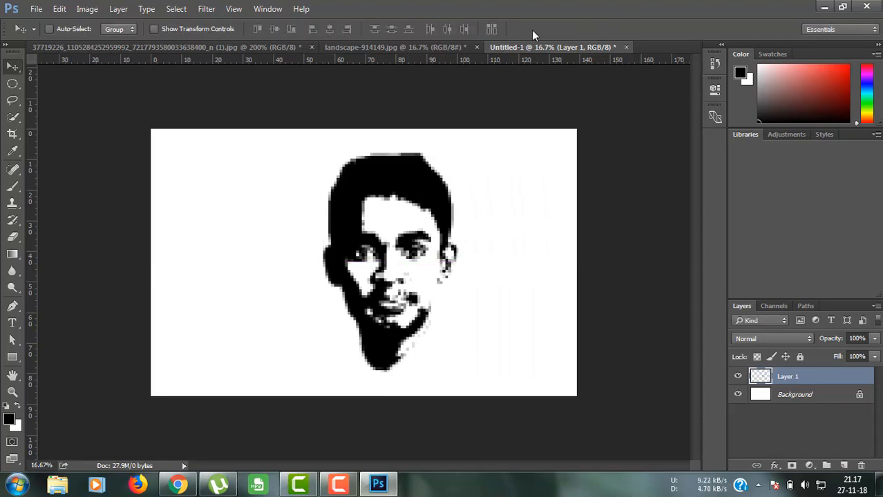
{"action": "left_click", "coordinate": [425, 49]}
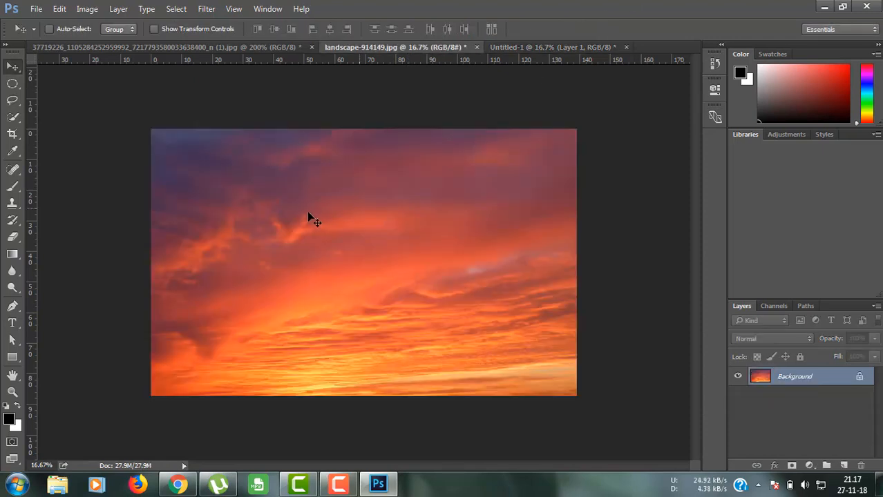
Step: Select the entire sunset with the Rectangular Marquee and drag it into Untitled-1 as Layer 2
{"action": "left_click", "coordinate": [11, 87]}
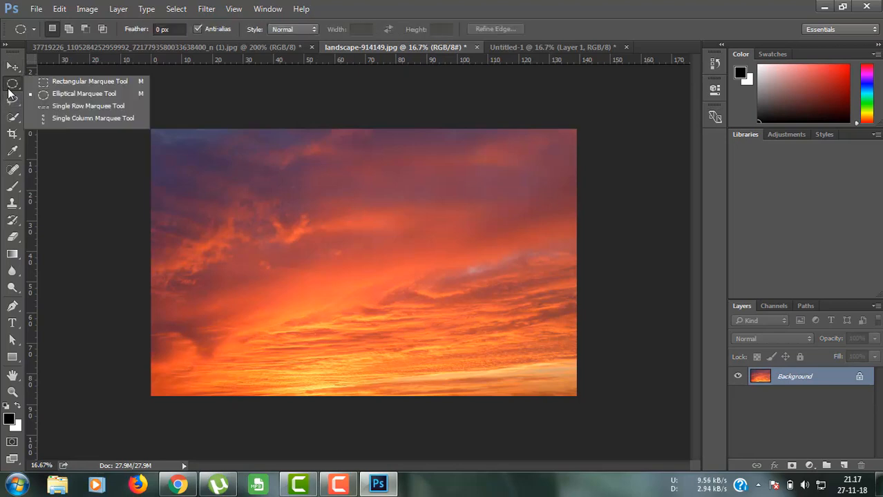
{"action": "left_click", "coordinate": [69, 82]}
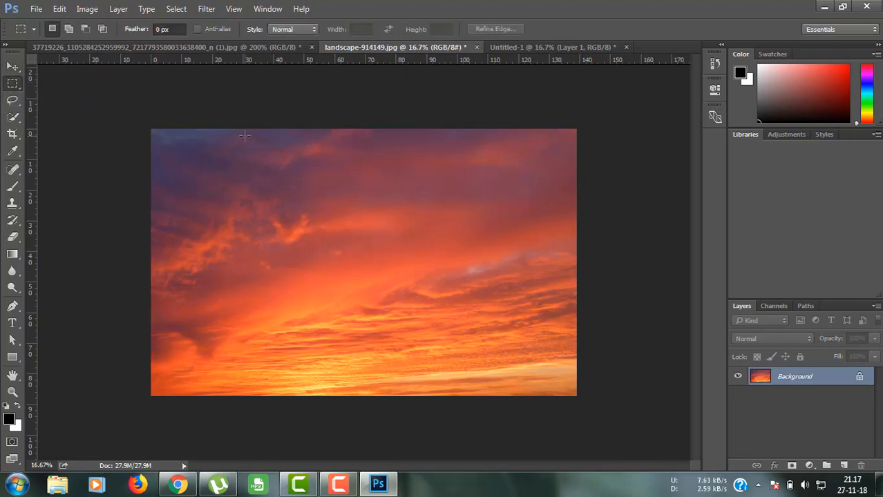
{"action": "left_click_drag", "start_coordinate": [149, 128], "coordinate": [595, 409]}
{"action": "left_click", "coordinate": [12, 67]}
{"action": "mouse_move", "coordinate": [303, 183]}
{"action": "left_mouse_down"}
{"action": "mouse_move", "coordinate": [355, 85]}
{"action": "mouse_move", "coordinate": [529, 42]}
{"action": "mouse_move", "coordinate": [425, 228]}
{"action": "mouse_move", "coordinate": [299, 174]}
{"action": "left_mouse_up"}
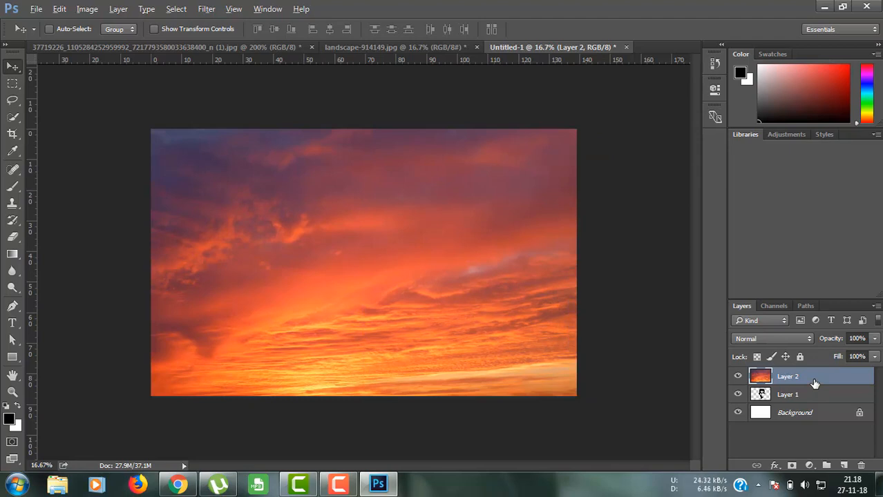
Step: Clip the sunset Layer 2 to the face layer and shift the face to the canvas's right side
{"action": "key", "text": "alt"}
{"action": "key", "text": "alt"}
{"action": "left_click", "coordinate": [820, 381], "text": "alt"}
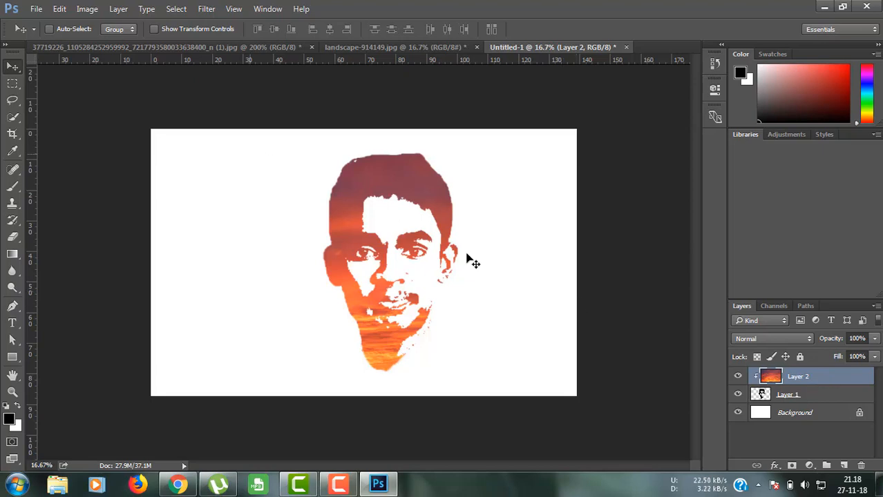
{"action": "left_click", "coordinate": [805, 397]}
{"action": "left_click_drag", "start_coordinate": [400, 191], "coordinate": [503, 192]}
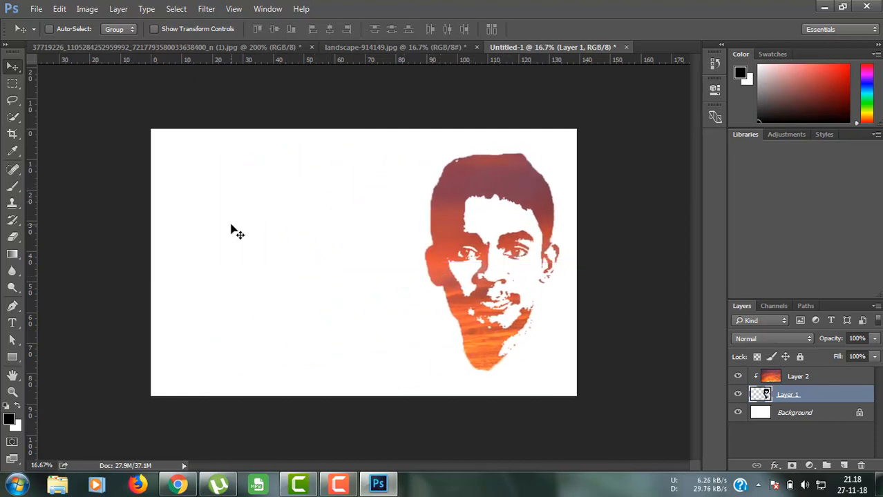
{"action": "left_click", "coordinate": [811, 378]}
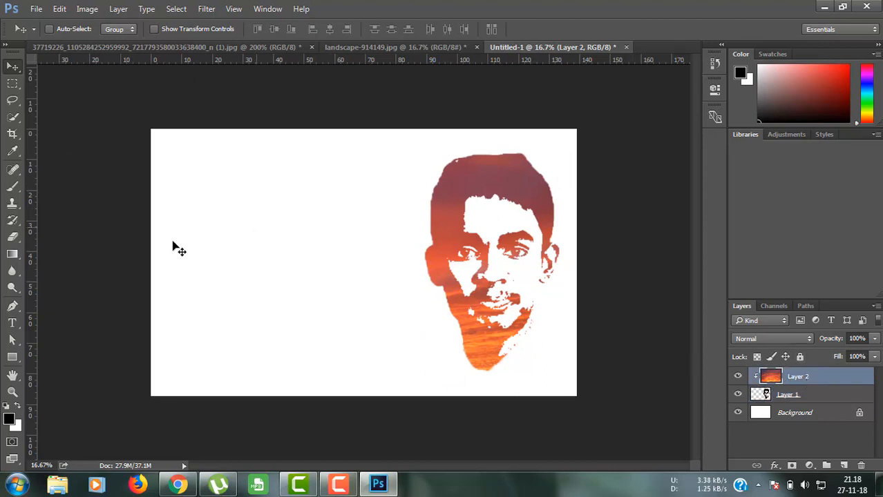
{"action": "left_click", "coordinate": [13, 324]}
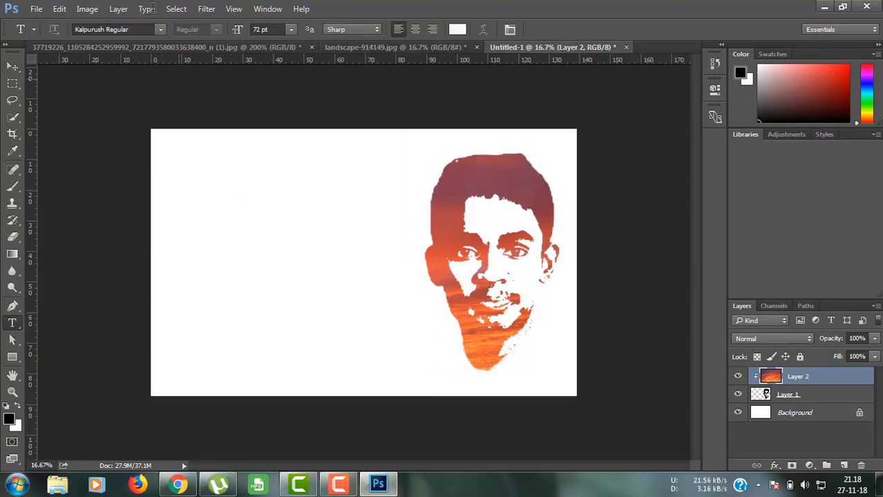
Step: Set the type font to Good Times Regular and start a text layer in the canvas's upper left
{"action": "left_click", "coordinate": [136, 30]}
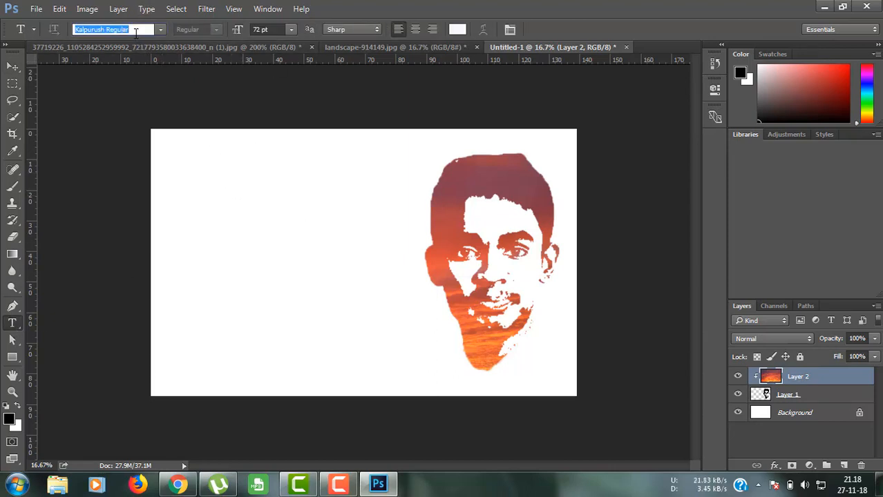
{"action": "type", "text": "g"}
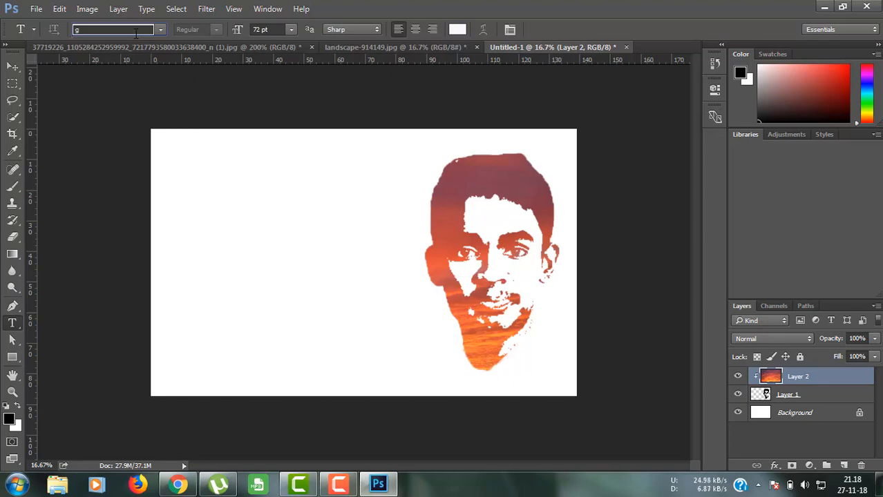
{"action": "type", "text": "ood"}
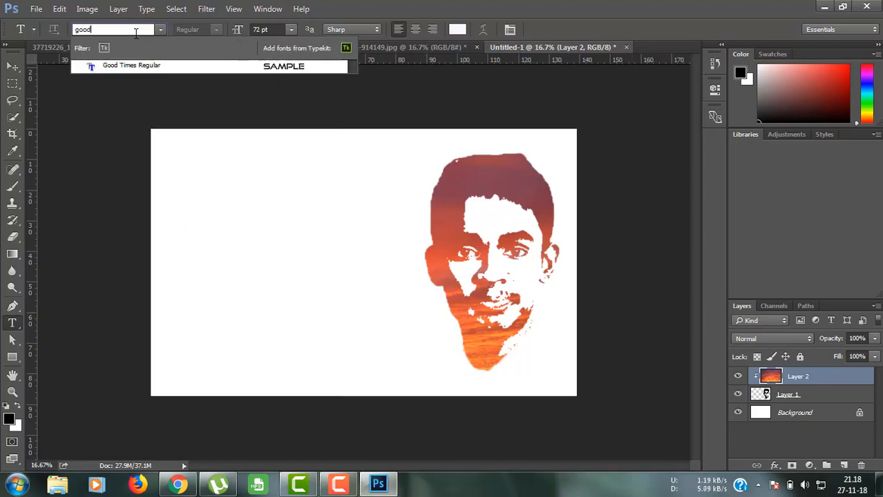
{"action": "left_click", "coordinate": [136, 66]}
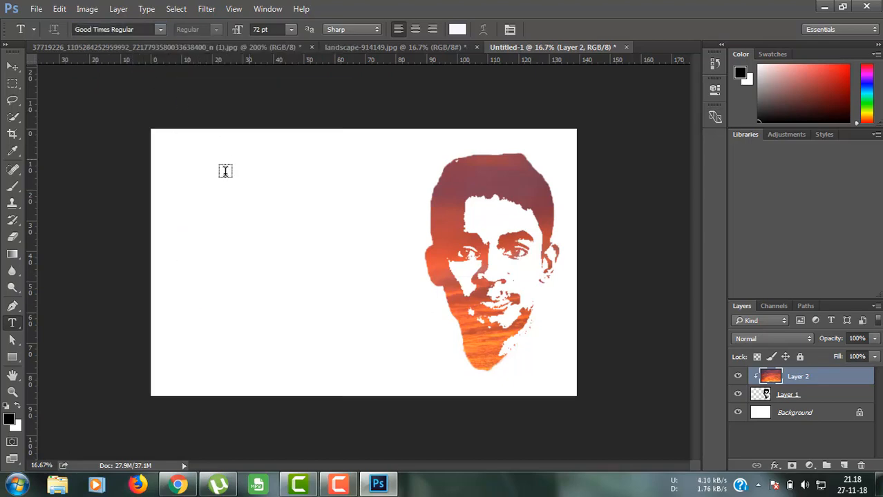
{"action": "left_click", "coordinate": [220, 198]}
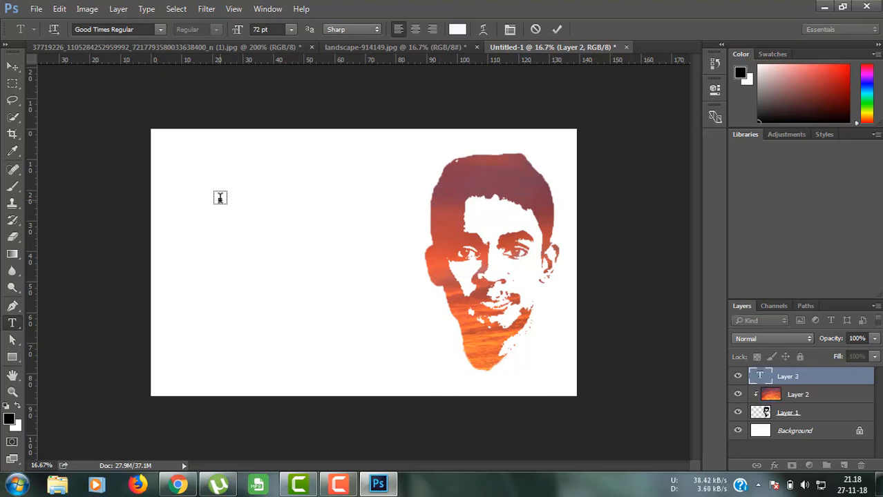
{"action": "type", "text": "shop tutorial"}
{"action": "key", "text": "BackSpace"}
{"action": "key", "text": "BackSpace"}
{"action": "key", "text": "BackSpace"}
{"action": "key", "text": "BackSpace"}
{"action": "key", "text": "BackSpace"}
{"action": "key", "text": "BackSpace"}
{"action": "key", "text": "BackSpace"}
{"action": "key", "text": "BackSpace"}
{"action": "key", "text": "BackSpace"}
{"action": "key", "text": "BackSpace"}
{"action": "key", "text": "BackSpace"}
{"action": "key", "text": "BackSpace"}
{"action": "key", "text": "BackSpace"}
Step: Set the text colour to black, then type and erase trial letters
{"action": "left_click", "coordinate": [456, 30]}
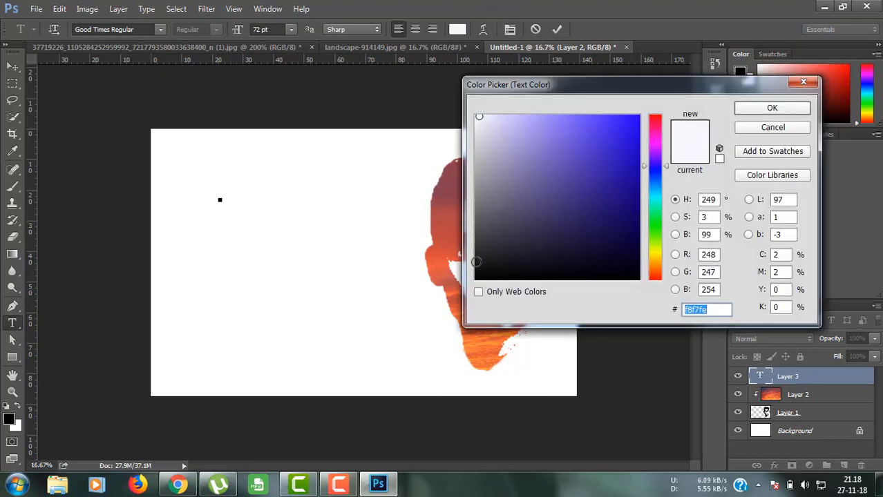
{"action": "left_click", "coordinate": [477, 279]}
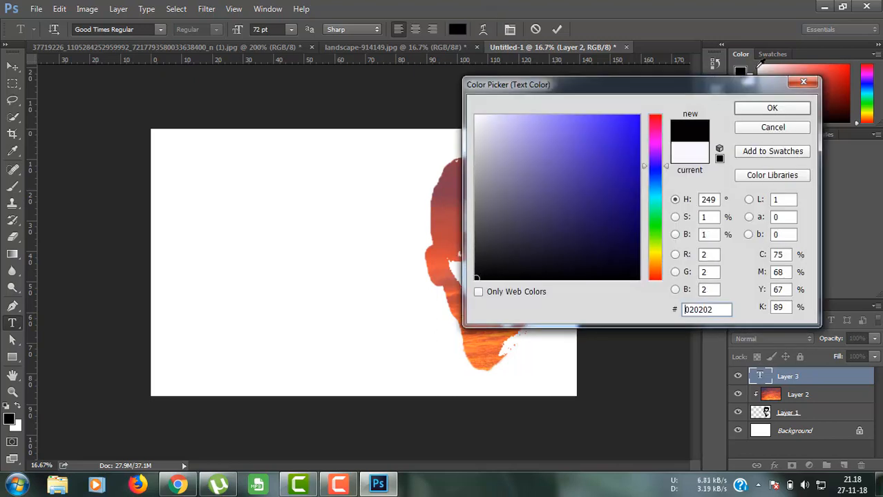
{"action": "left_click", "coordinate": [747, 108]}
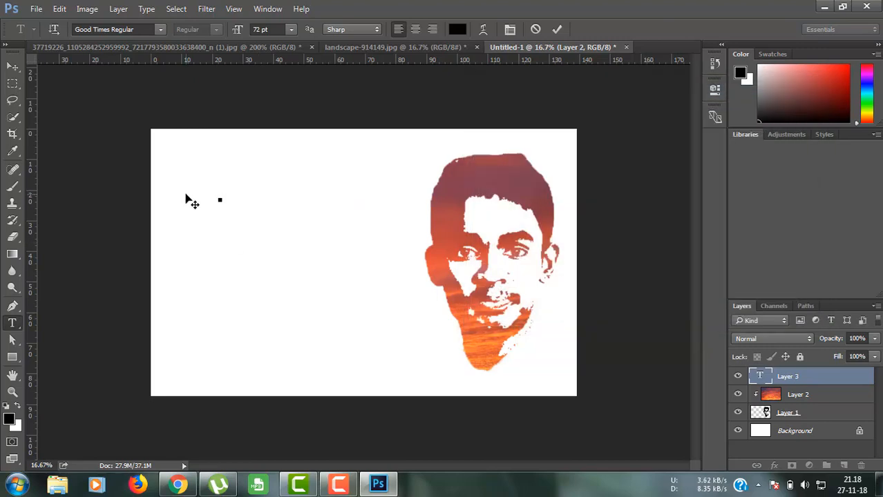
{"action": "type", "text": "SHA"}
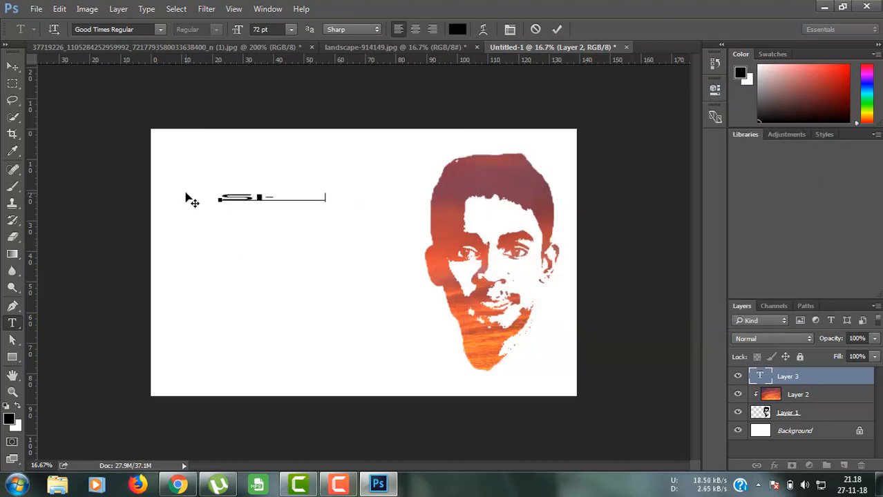
{"action": "key", "text": "BackSpace"}
{"action": "key", "text": "BackSpace"}
{"action": "key", "text": "BackSpace"}
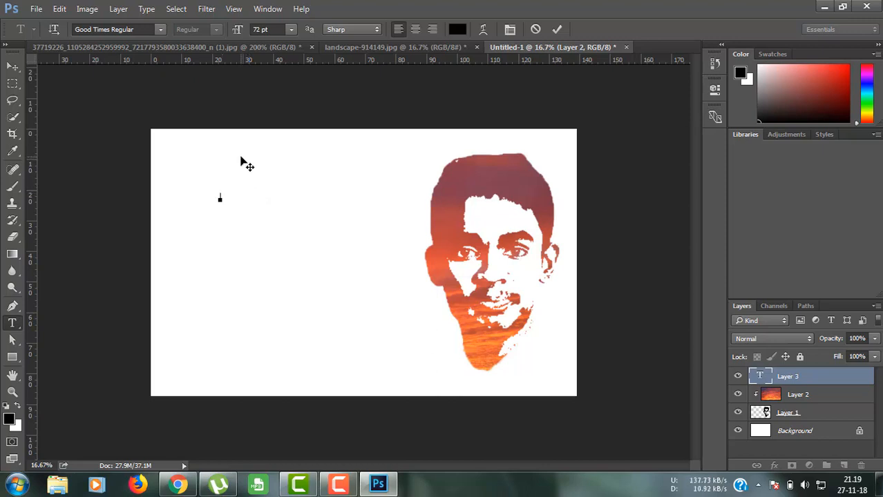
{"action": "type", "text": "SHU"}
{"action": "key", "text": "BackSpace"}
{"action": "key", "text": "BackSpace"}
{"action": "key", "text": "BackSpace"}
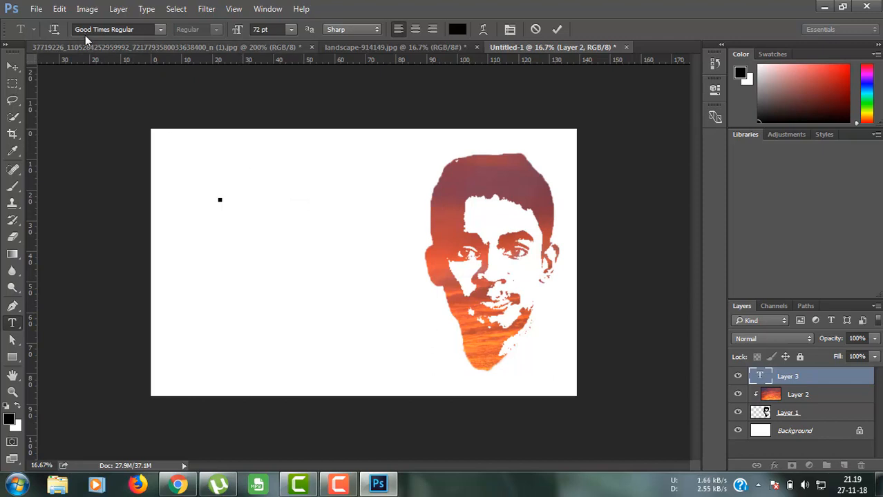
Step: Switch the font to Roboto Bold 72 pt, type the person's name, and commit the text
{"action": "left_click", "coordinate": [111, 29]}
{"action": "type", "text": "r"}
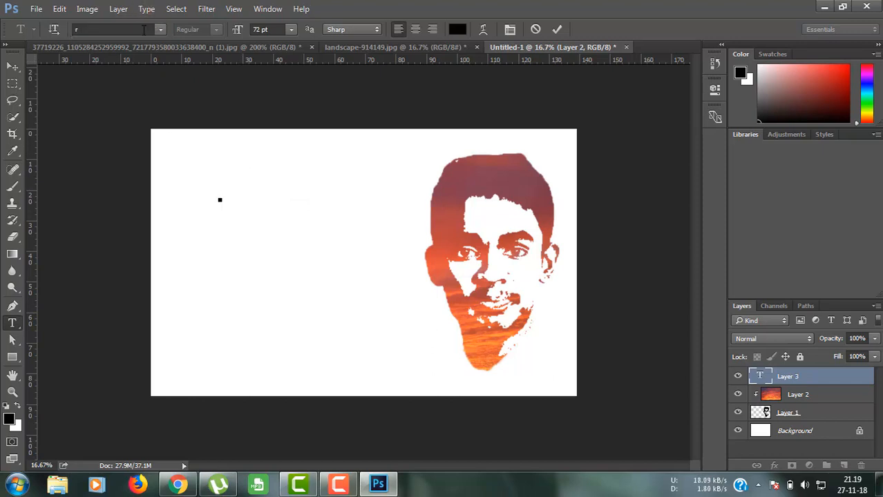
{"action": "type", "text": "o"}
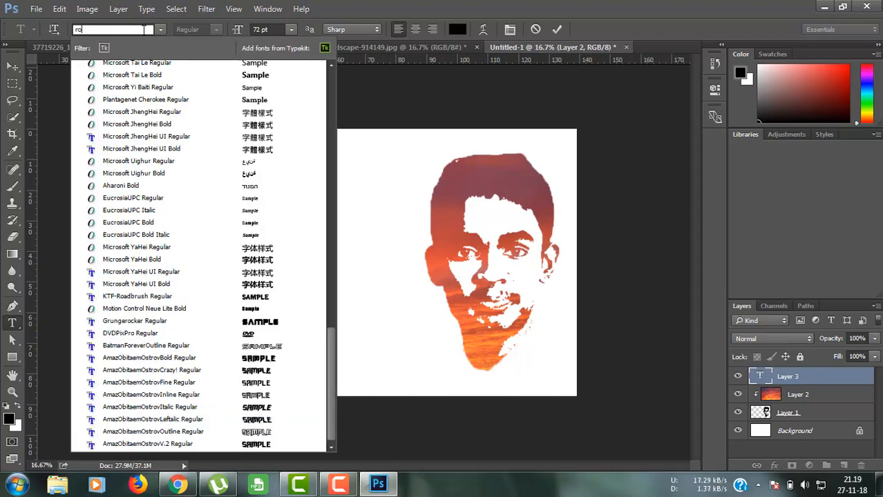
{"action": "type", "text": "b"}
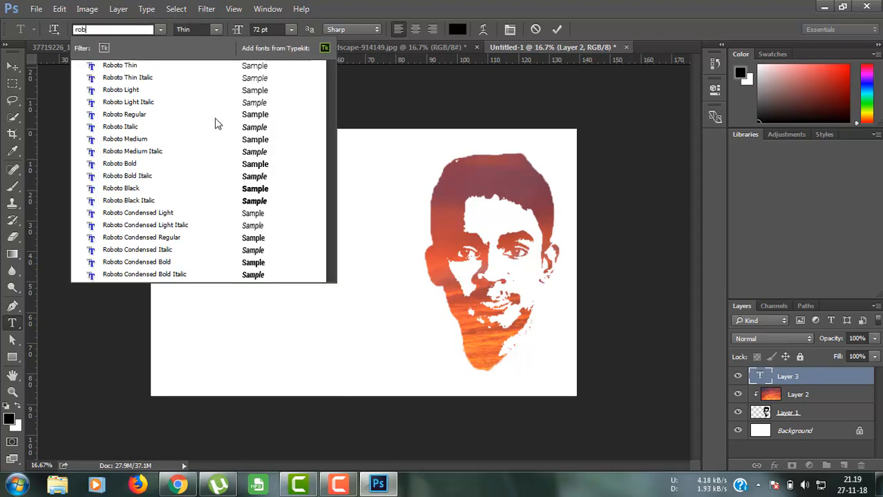
{"action": "left_click", "coordinate": [136, 166]}
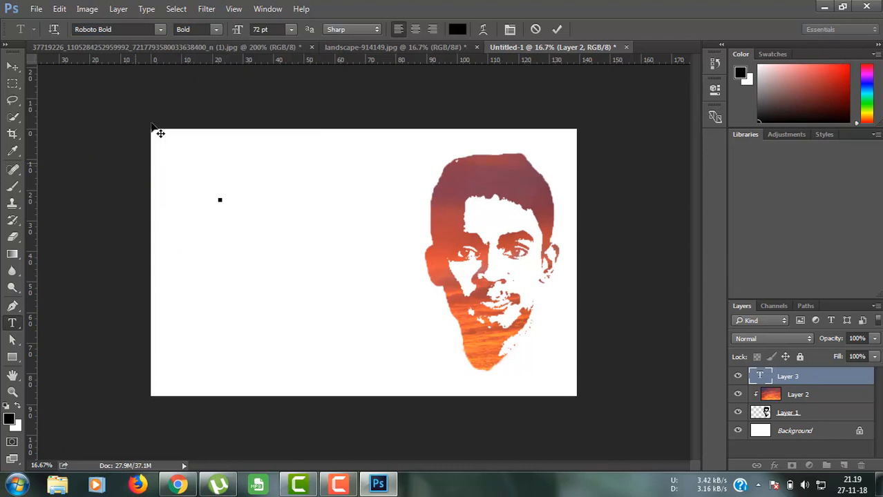
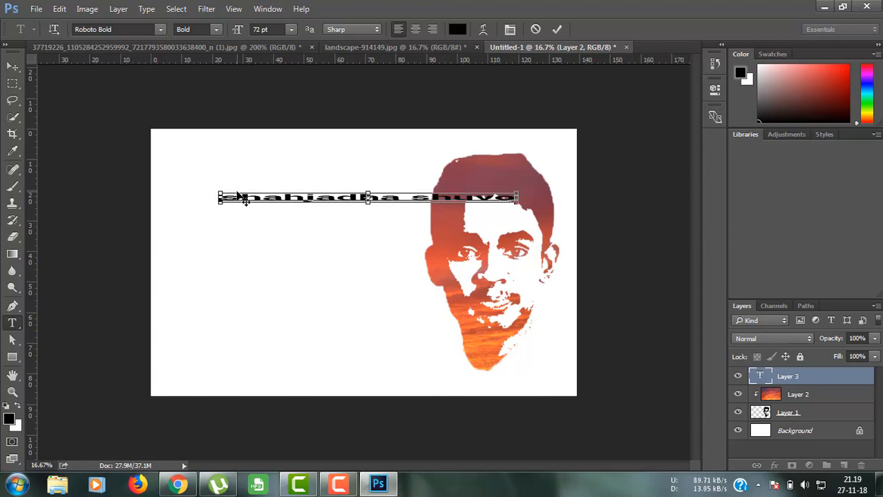
{"action": "key", "text": "ctrl+t"}
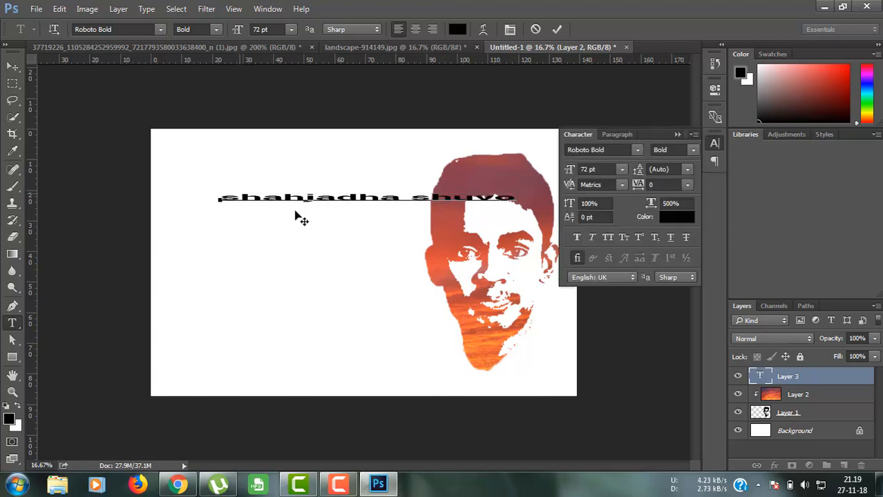
{"action": "left_click", "coordinate": [558, 29]}
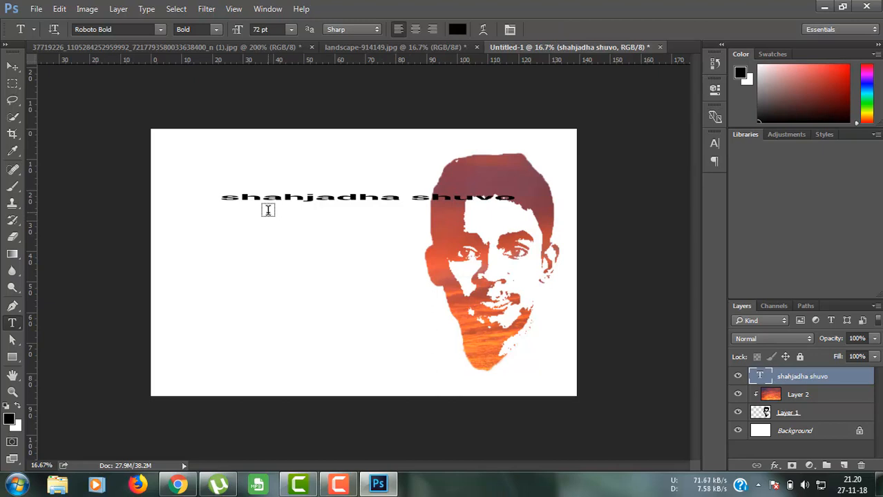
Step: Free-transform the name text about three times taller, move it left, and shrink it clear of the face
{"action": "left_click", "coordinate": [6, 66]}
{"action": "key", "text": "ctrl+t"}
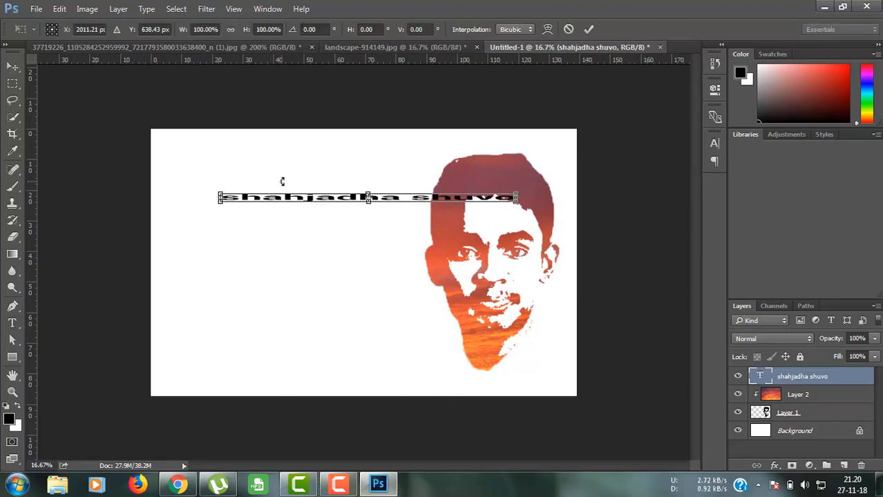
{"action": "left_click_drag", "start_coordinate": [371, 202], "coordinate": [370, 227]}
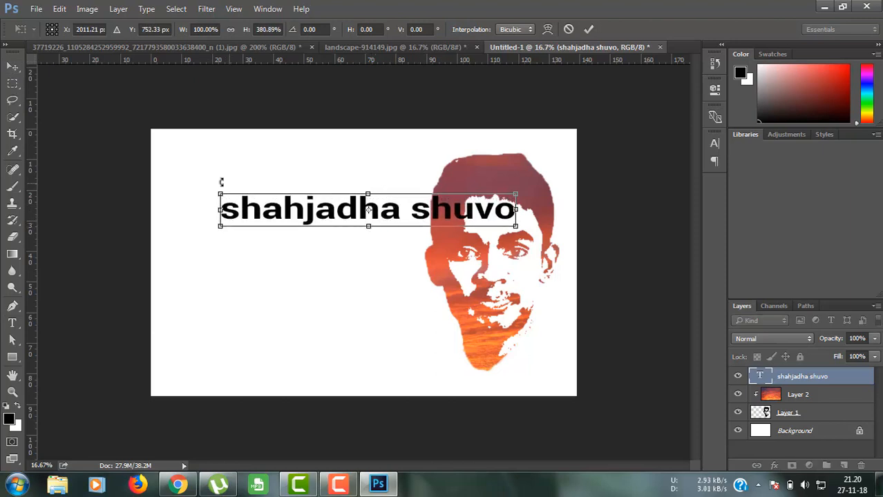
{"action": "left_click_drag", "start_coordinate": [298, 214], "coordinate": [246, 213]}
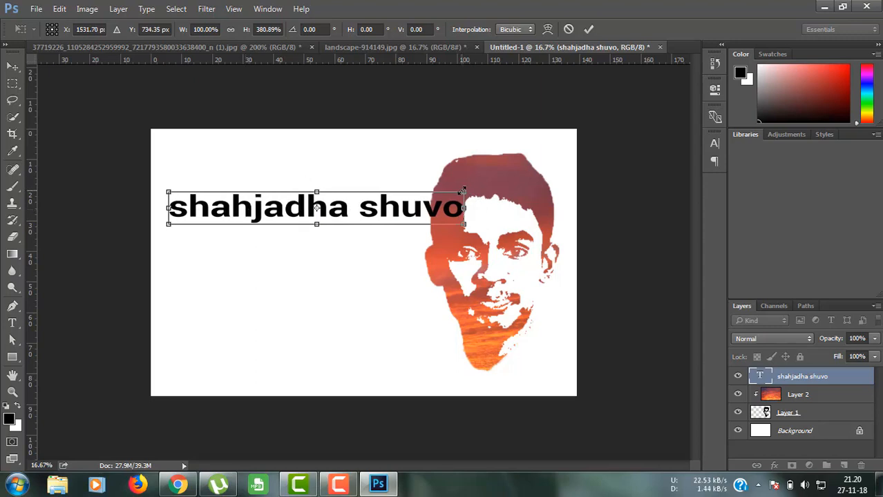
{"action": "left_click_drag", "start_coordinate": [463, 191], "coordinate": [398, 230]}
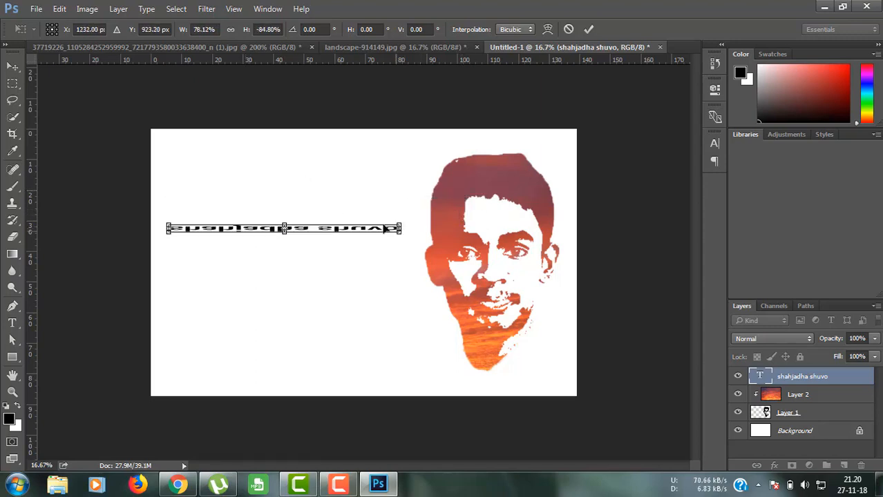
{"action": "key", "text": "ctrl+z"}
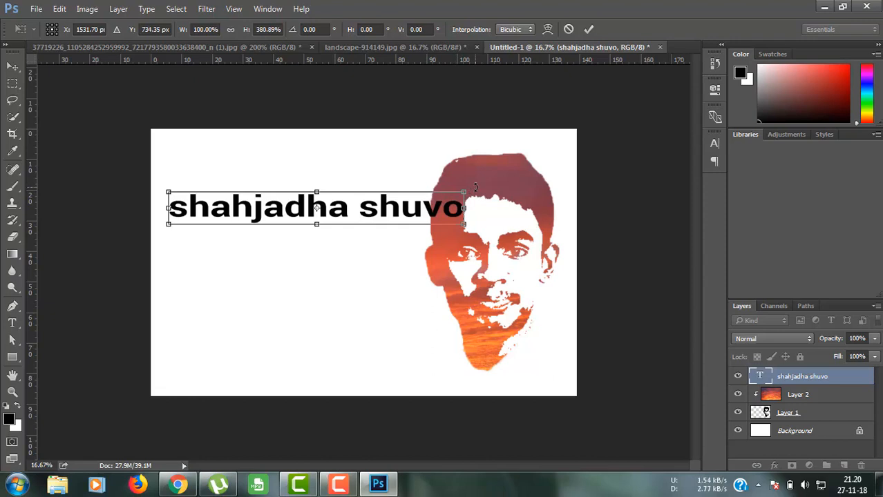
{"action": "left_click_drag", "start_coordinate": [465, 190], "coordinate": [397, 205]}
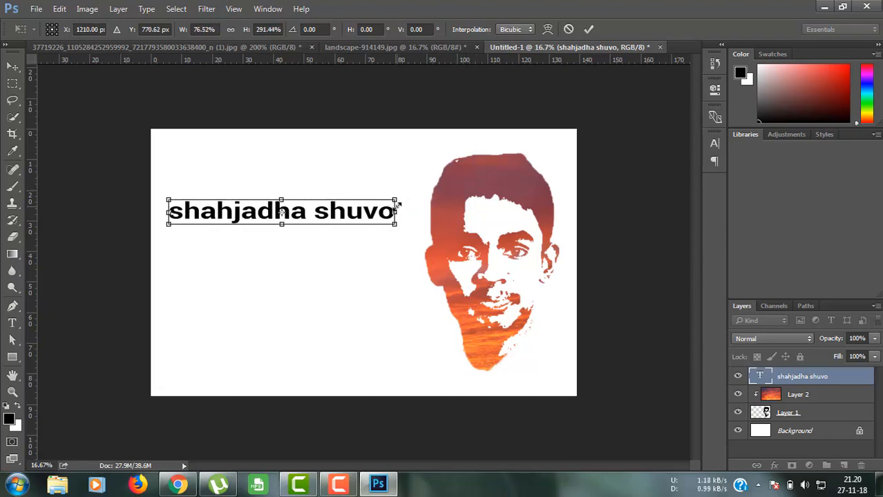
{"action": "left_click", "coordinate": [588, 30]}
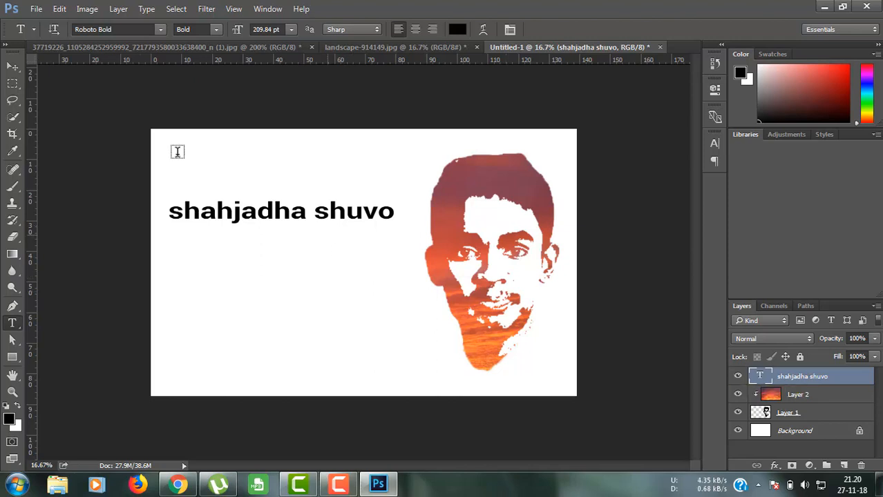
Step: Duplicate sunset Layer 2, clip the copy to the name text layer, and nudge the text lower
{"action": "left_click", "coordinate": [8, 71]}
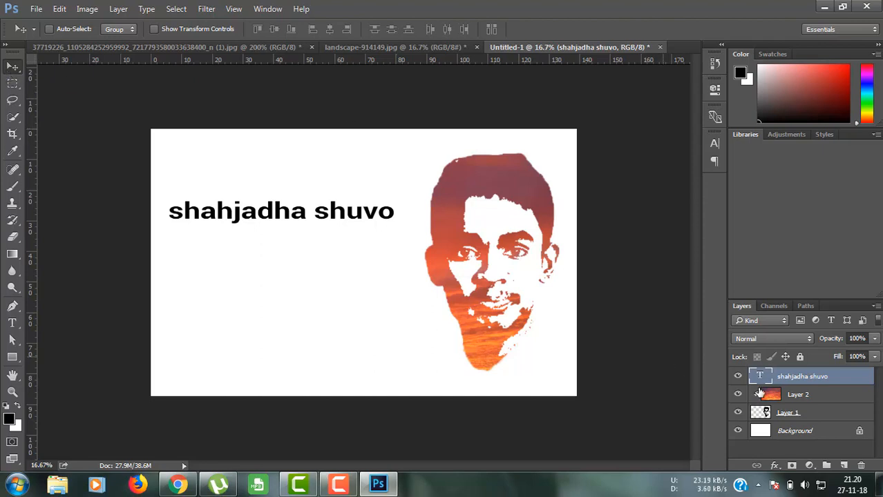
{"action": "left_click", "coordinate": [811, 395]}
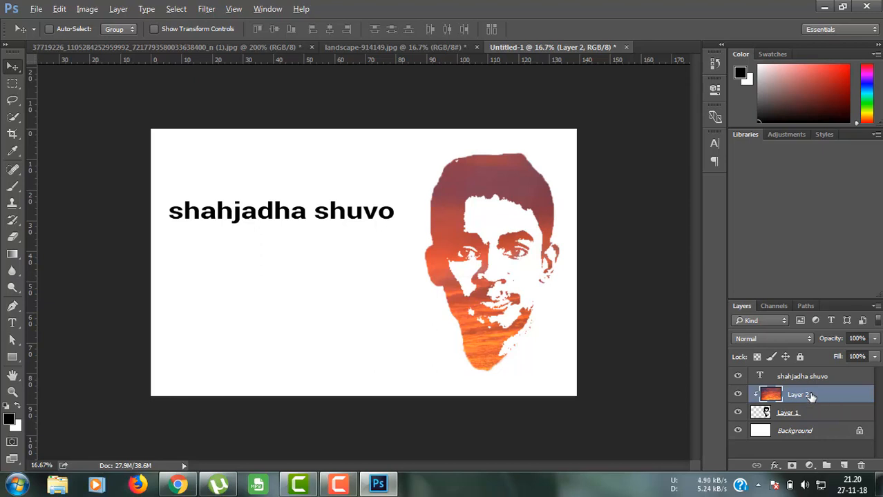
{"action": "key", "text": "ctrl+j"}
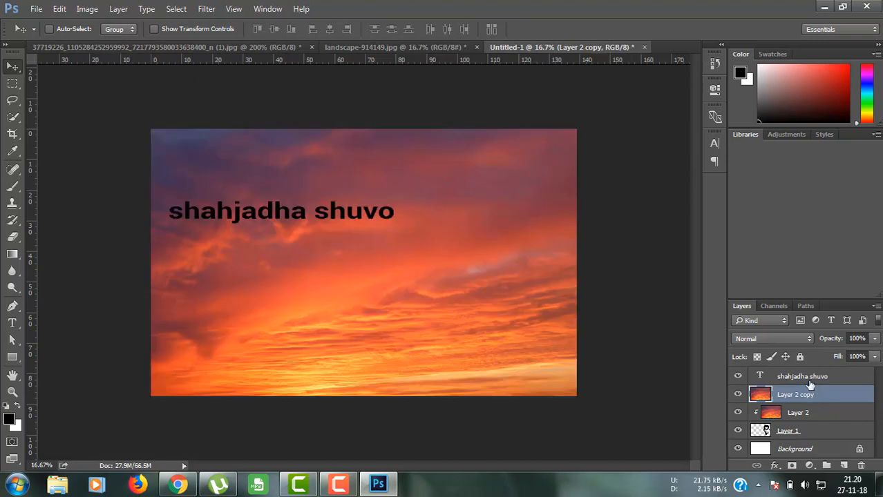
{"action": "left_click", "coordinate": [812, 379]}
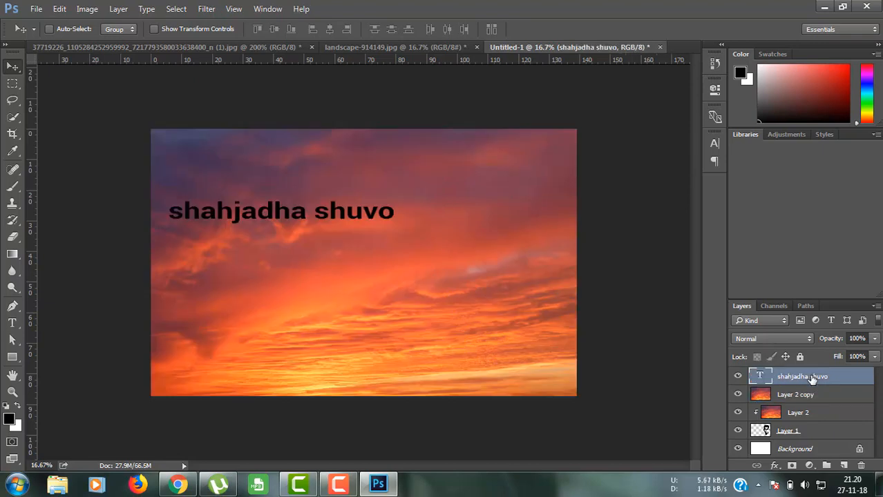
{"action": "left_click_drag", "start_coordinate": [813, 379], "coordinate": [806, 403]}
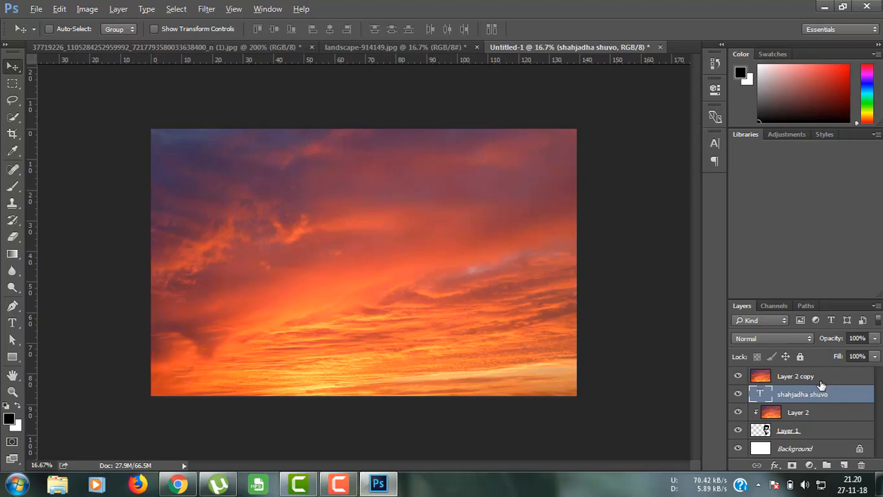
{"action": "left_click", "coordinate": [821, 379], "text": "alt"}
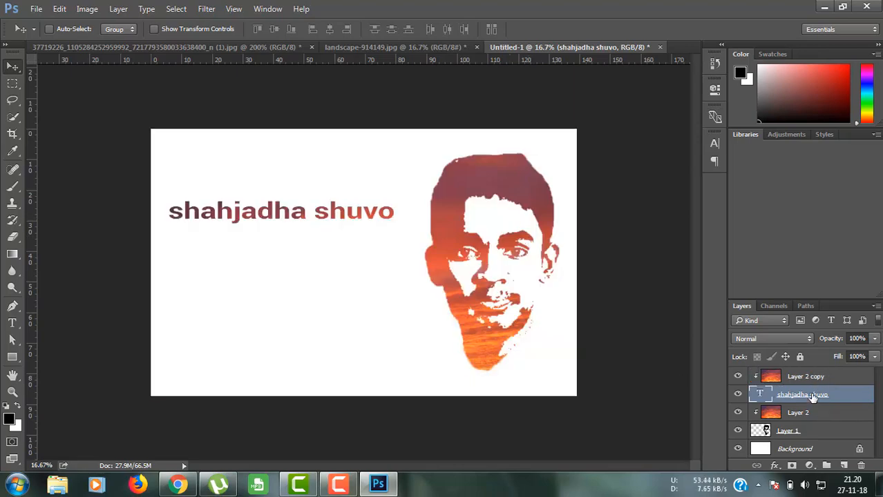
{"action": "mouse_move", "coordinate": [302, 230]}
{"action": "left_mouse_down"}
{"action": "mouse_move", "coordinate": [306, 242]}
{"action": "mouse_move", "coordinate": [320, 221]}
{"action": "mouse_move", "coordinate": [444, 256]}
{"action": "mouse_move", "coordinate": [309, 236]}
{"action": "mouse_move", "coordinate": [298, 225]}
{"action": "mouse_move", "coordinate": [302, 240]}
{"action": "left_mouse_up"}
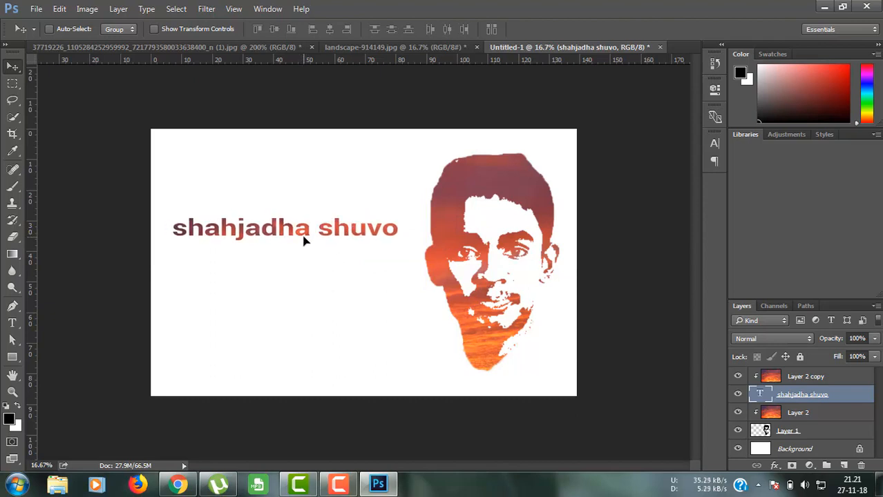
Step: Save the design to the Desktop as the PNG 'my profile icon'
{"action": "left_click", "coordinate": [36, 9]}
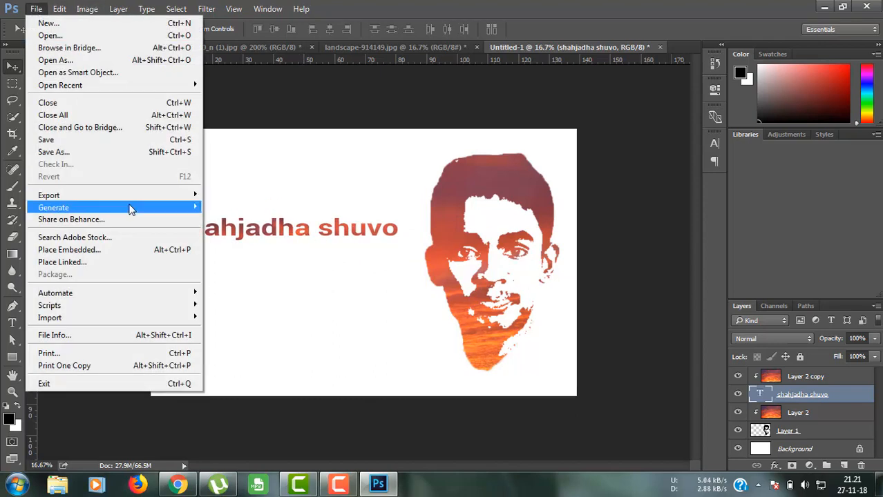
{"action": "left_click", "coordinate": [328, 265]}
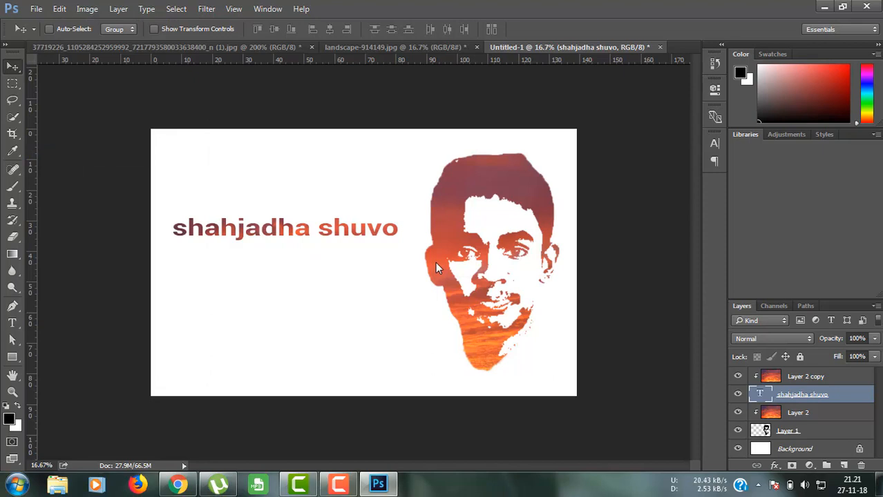
{"action": "left_click", "coordinate": [252, 161]}
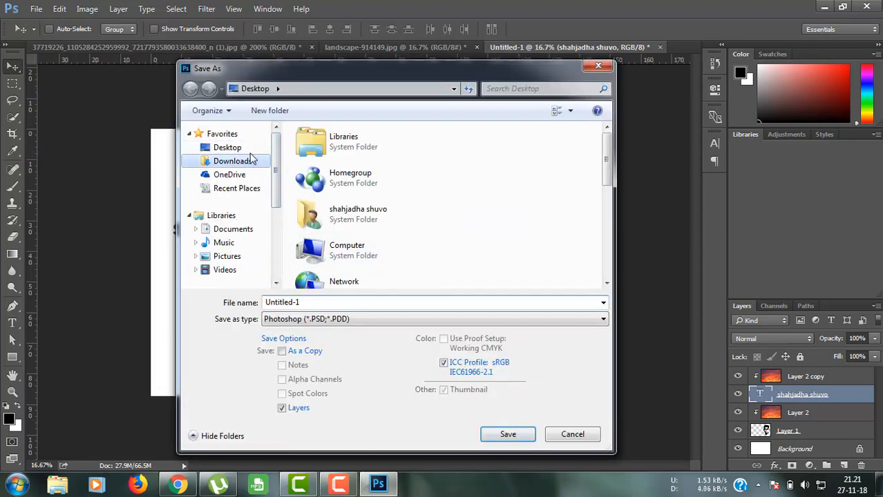
{"action": "left_click", "coordinate": [238, 148]}
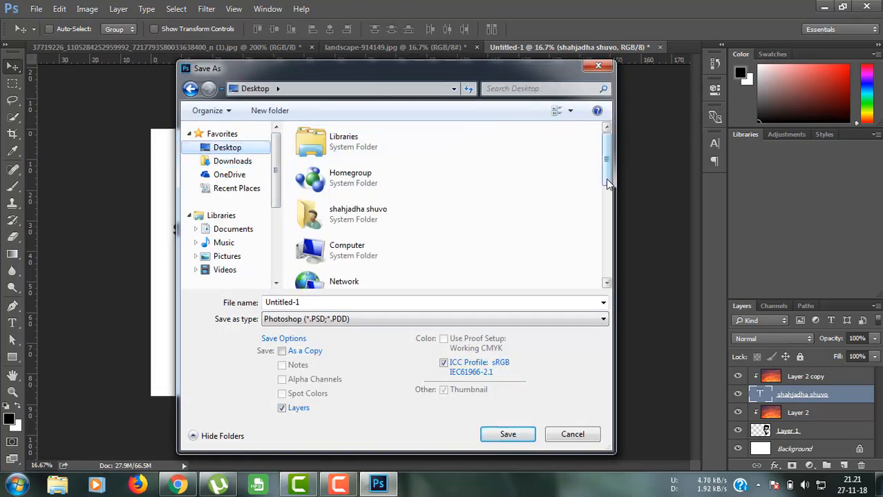
{"action": "scroll", "coordinate": [606, 179], "scroll_direction": "down", "scroll_amount": 5}
{"action": "left_click", "coordinate": [417, 319]}
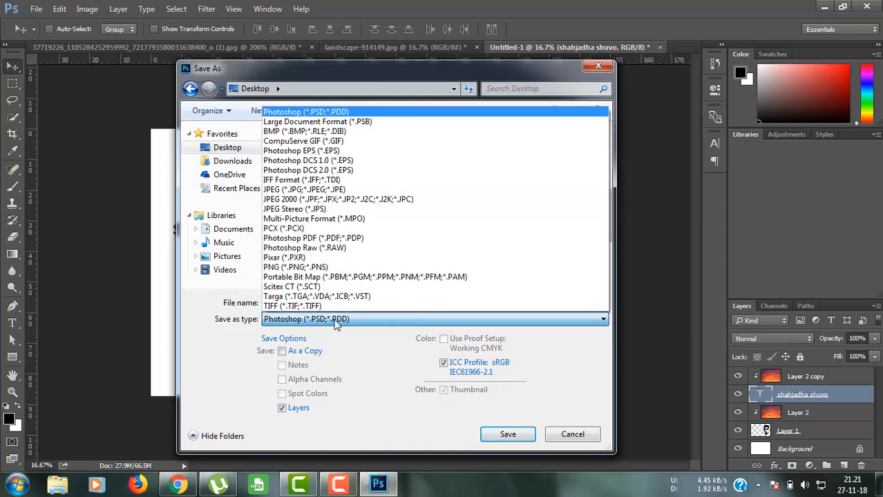
{"action": "left_click", "coordinate": [394, 282]}
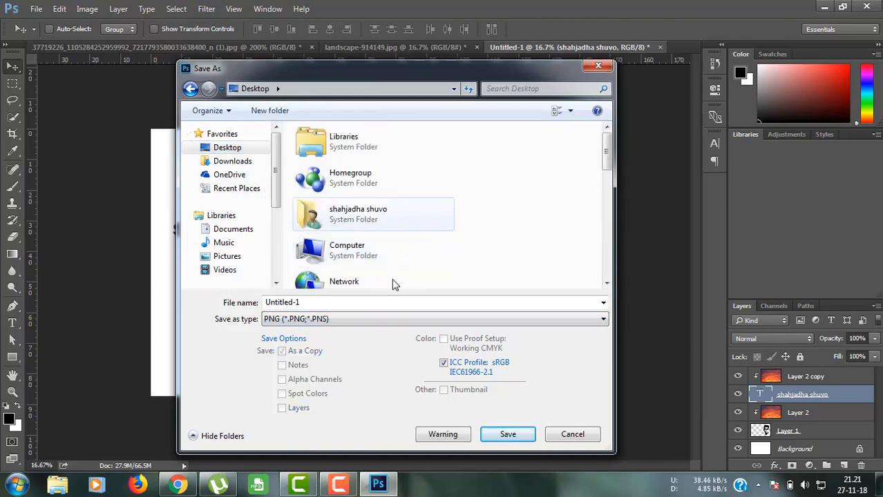
{"action": "left_click", "coordinate": [363, 301]}
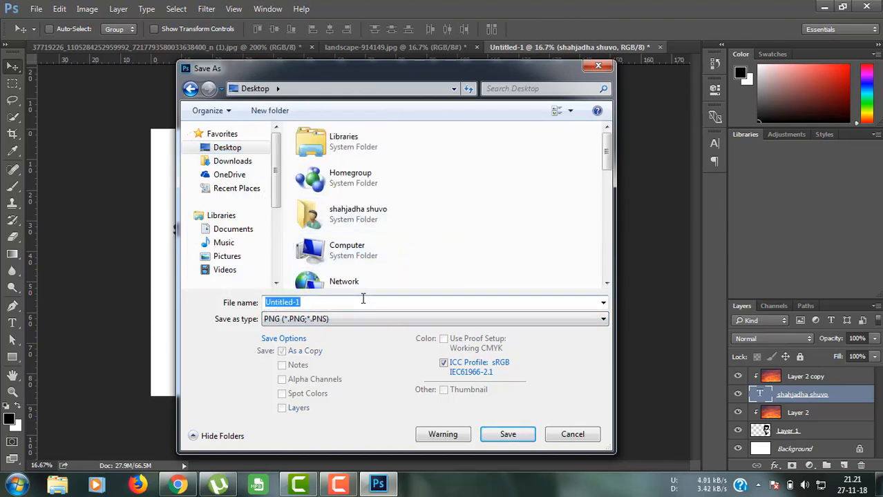
{"action": "type", "text": "my"}
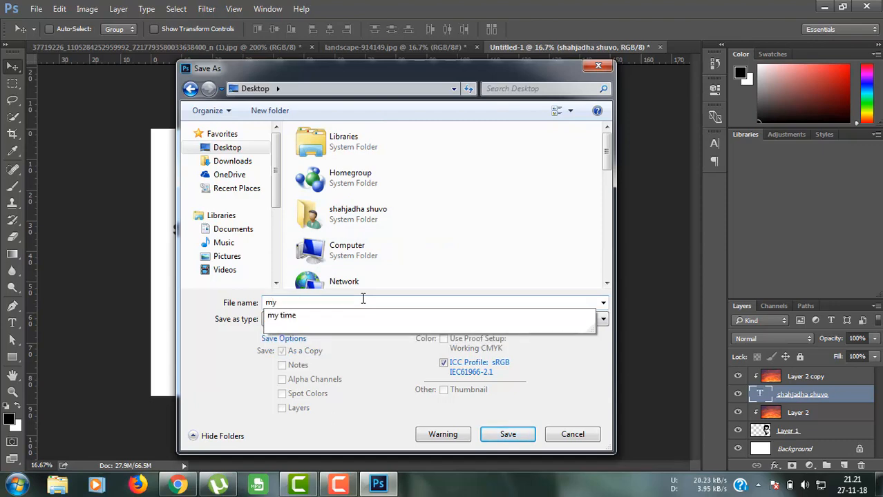
{"action": "type", "text": " profile icon"}
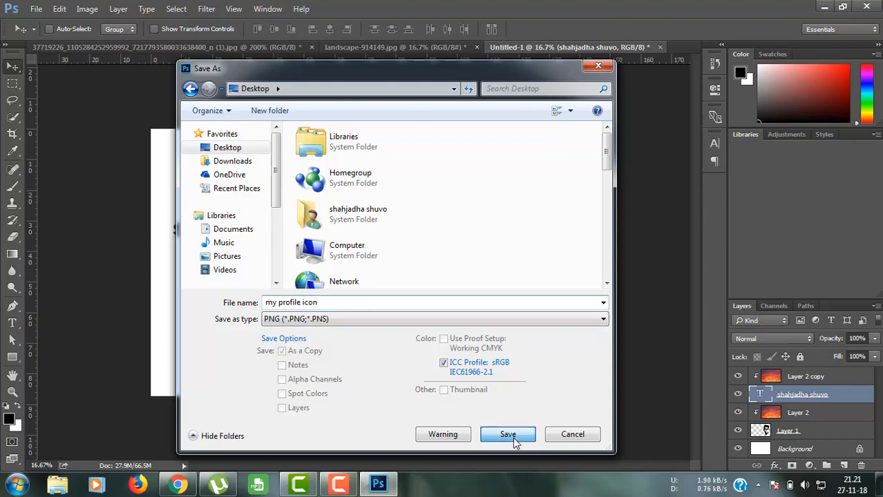
{"action": "left_click", "coordinate": [510, 435]}
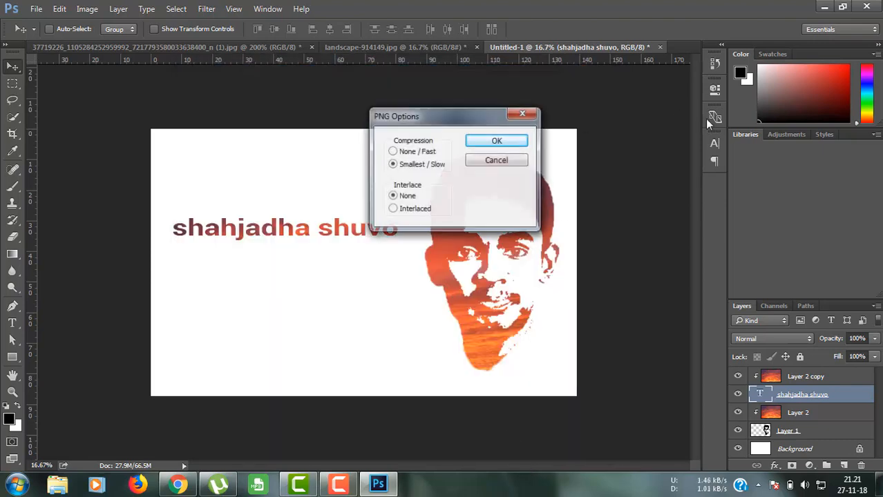
{"action": "left_click", "coordinate": [492, 142]}
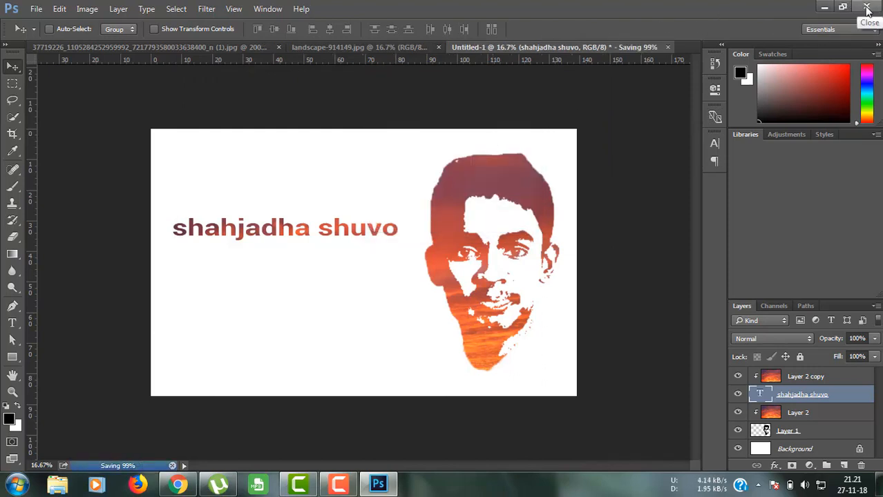
{"action": "left_click", "coordinate": [178, 485]}
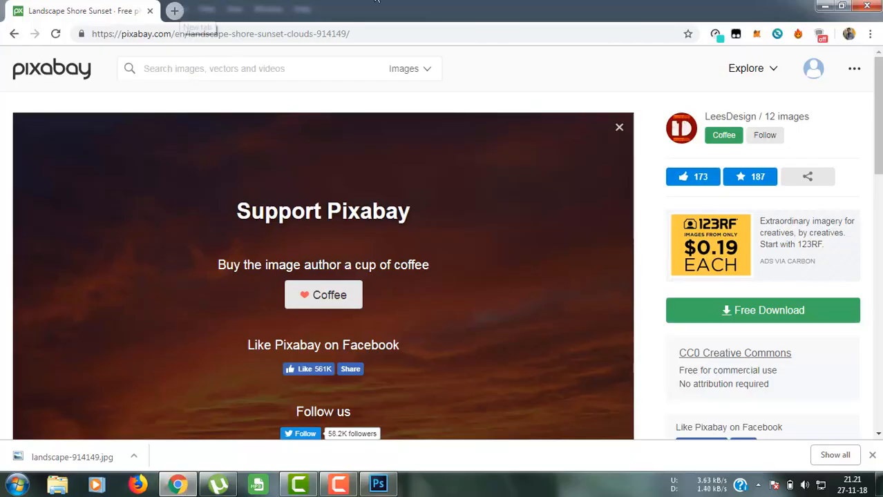
Step: Close the Chrome Pixabay window to return to the finished Photoshop design
{"action": "left_click", "coordinate": [863, 7]}
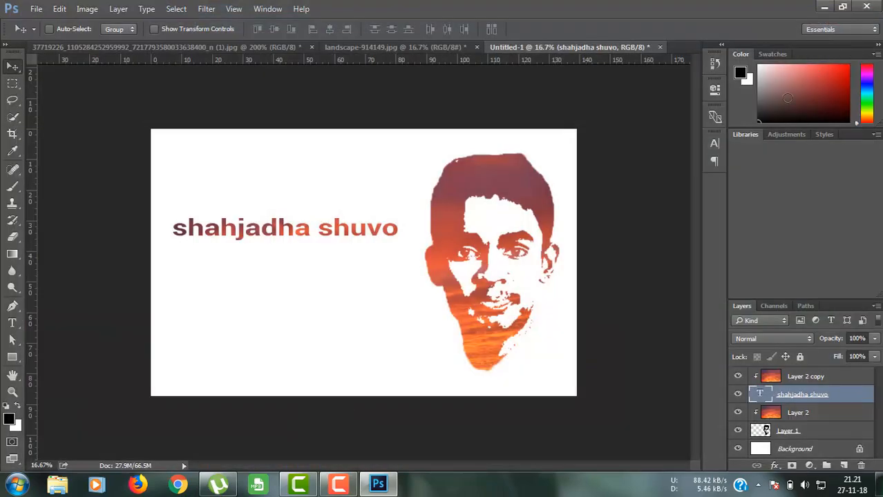